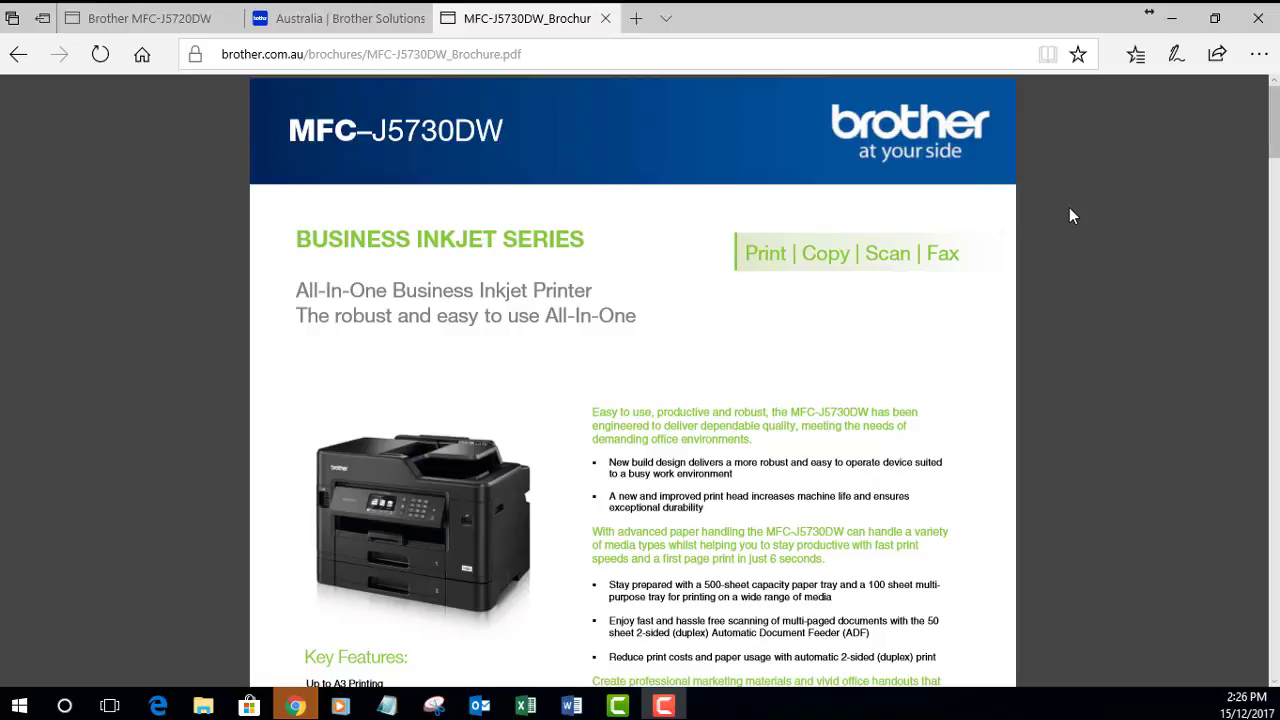
Step: Zoom the MFC-J5730DW brochure PDF in two steps
click(1153, 104)
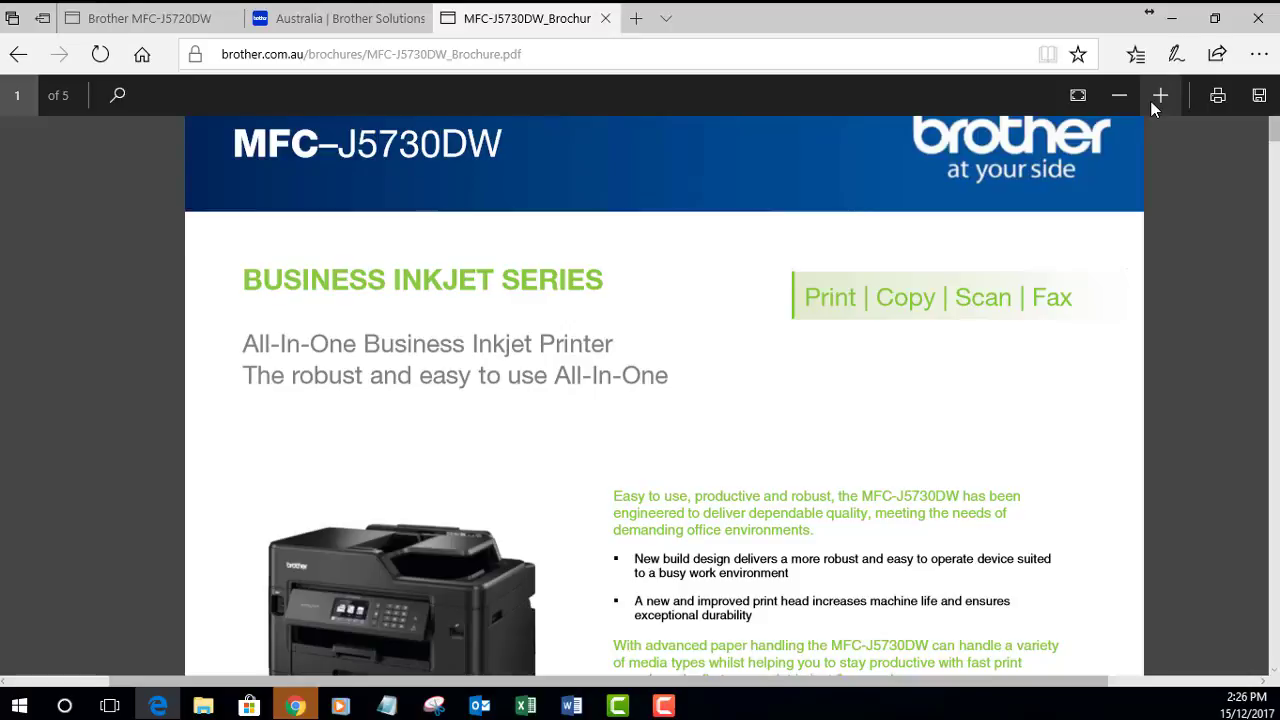
click(1157, 97)
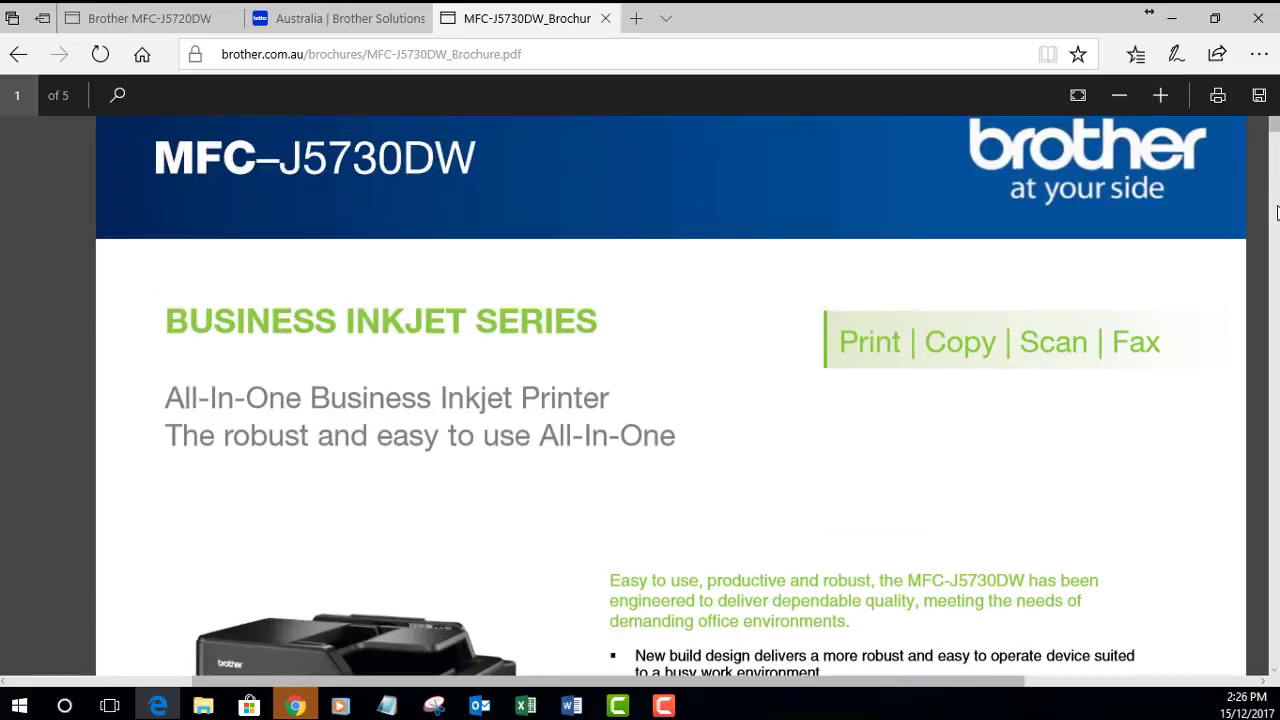
Step: Search the brochure for 'server' and select the Address Book note on page 3
key(ctrl+f)
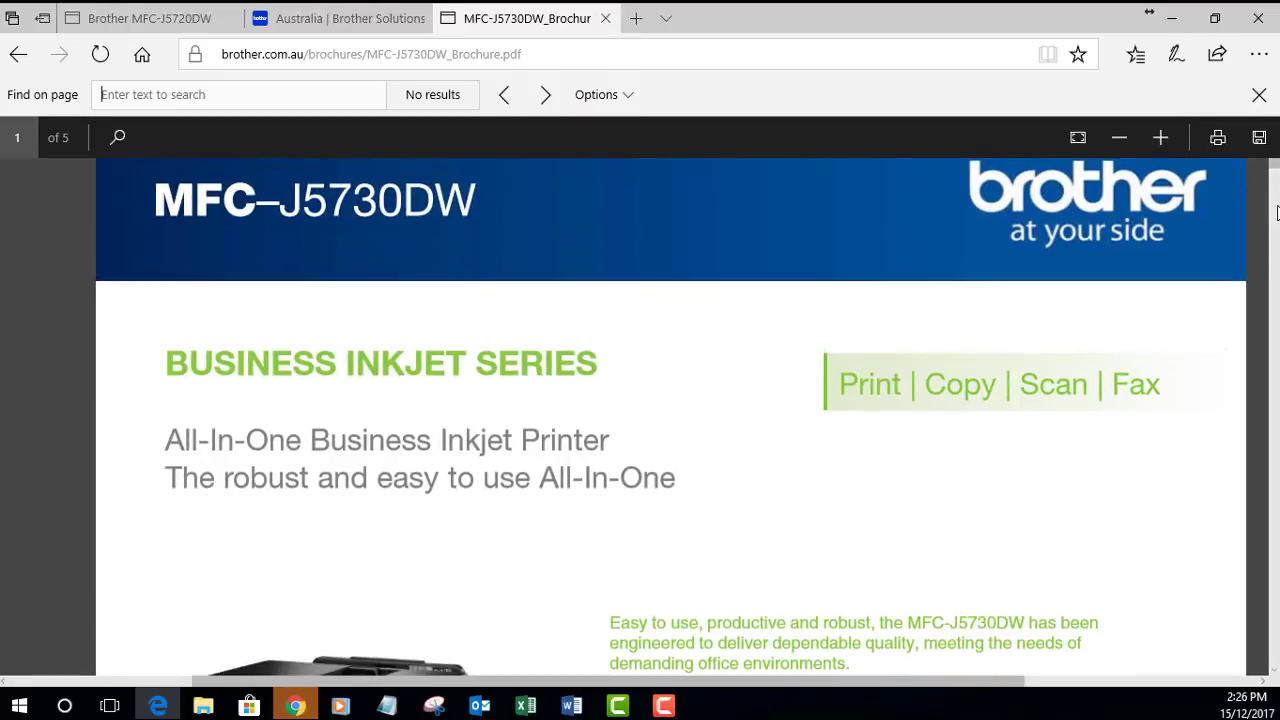
text(server)
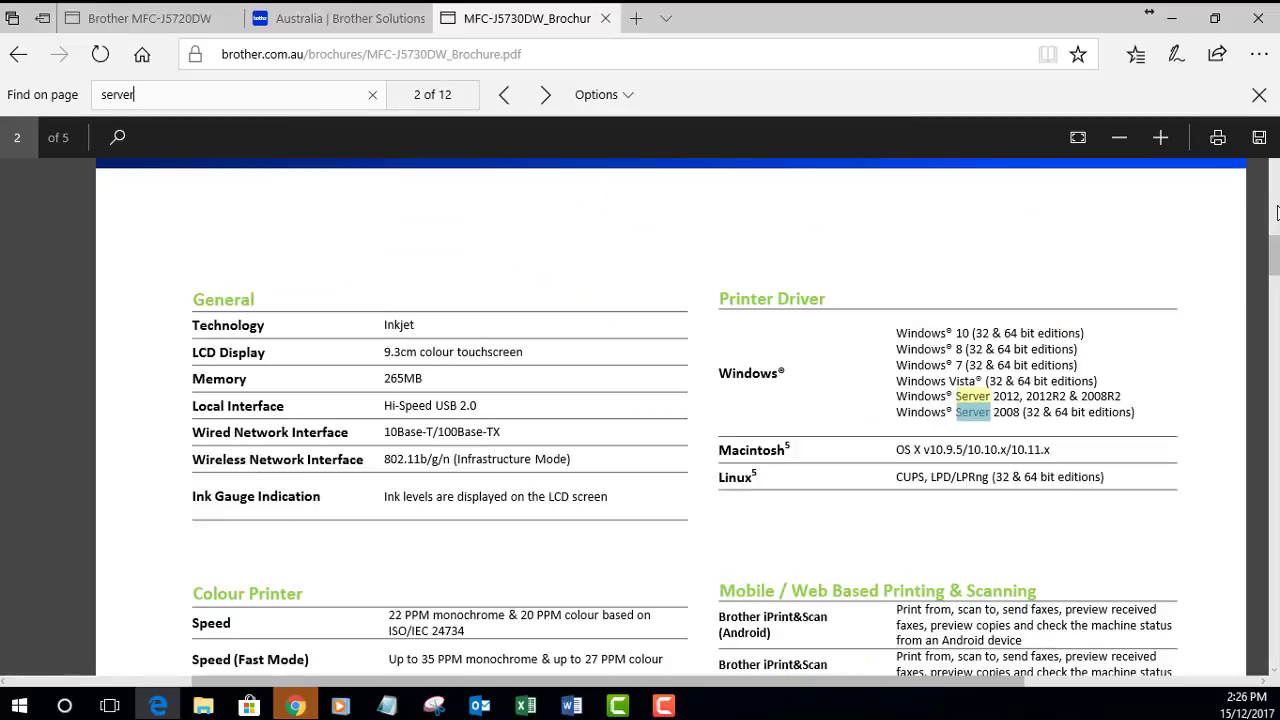
key(Return)
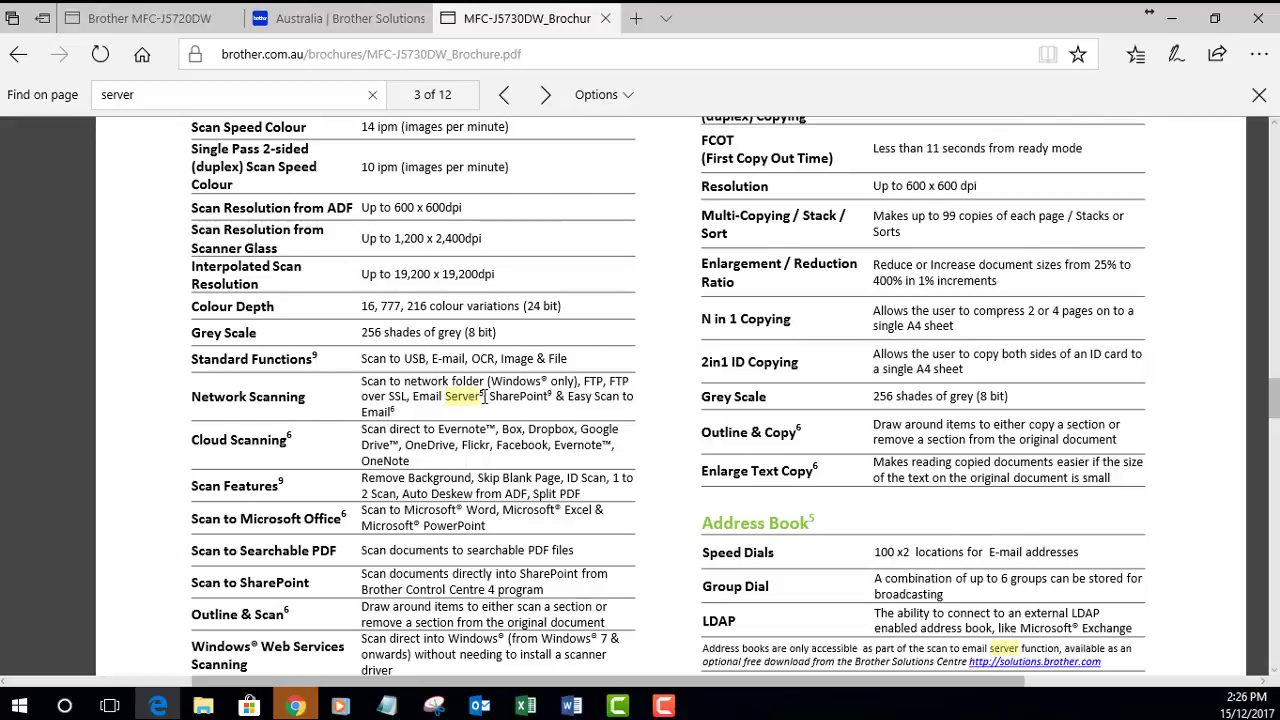
scroll(484, 396, down, 1)
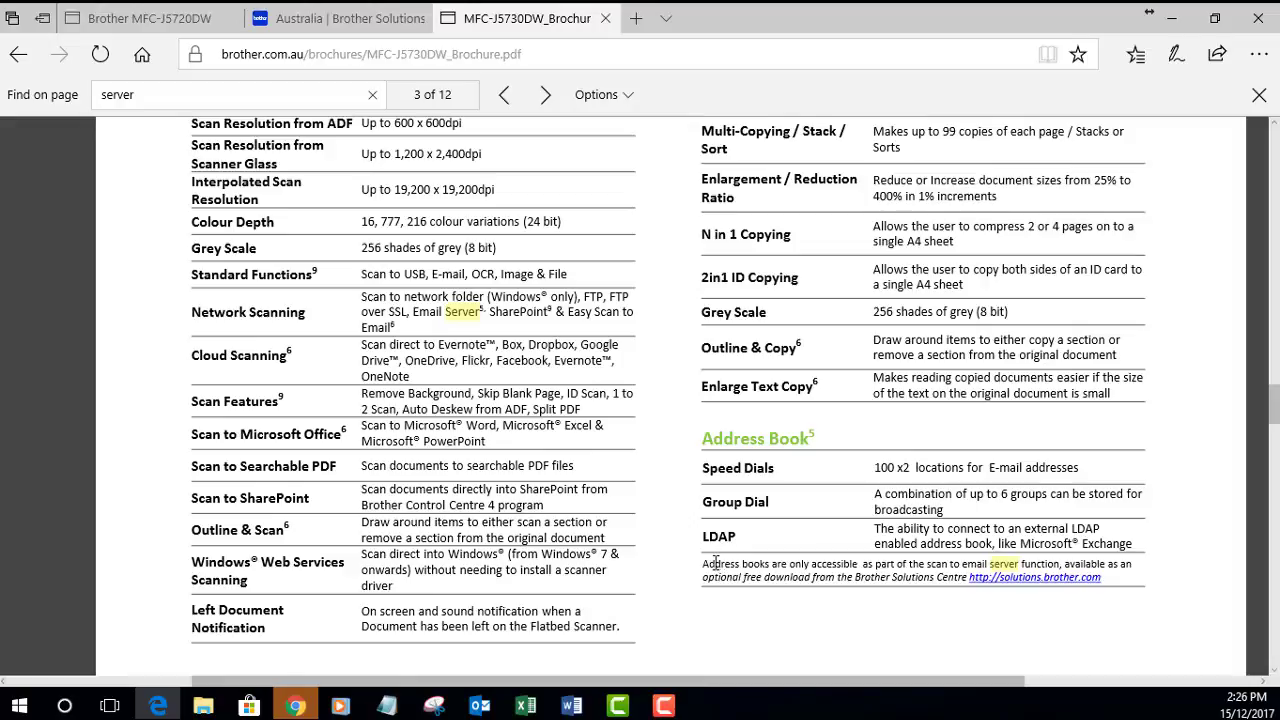
drag(702, 563, 801, 568)
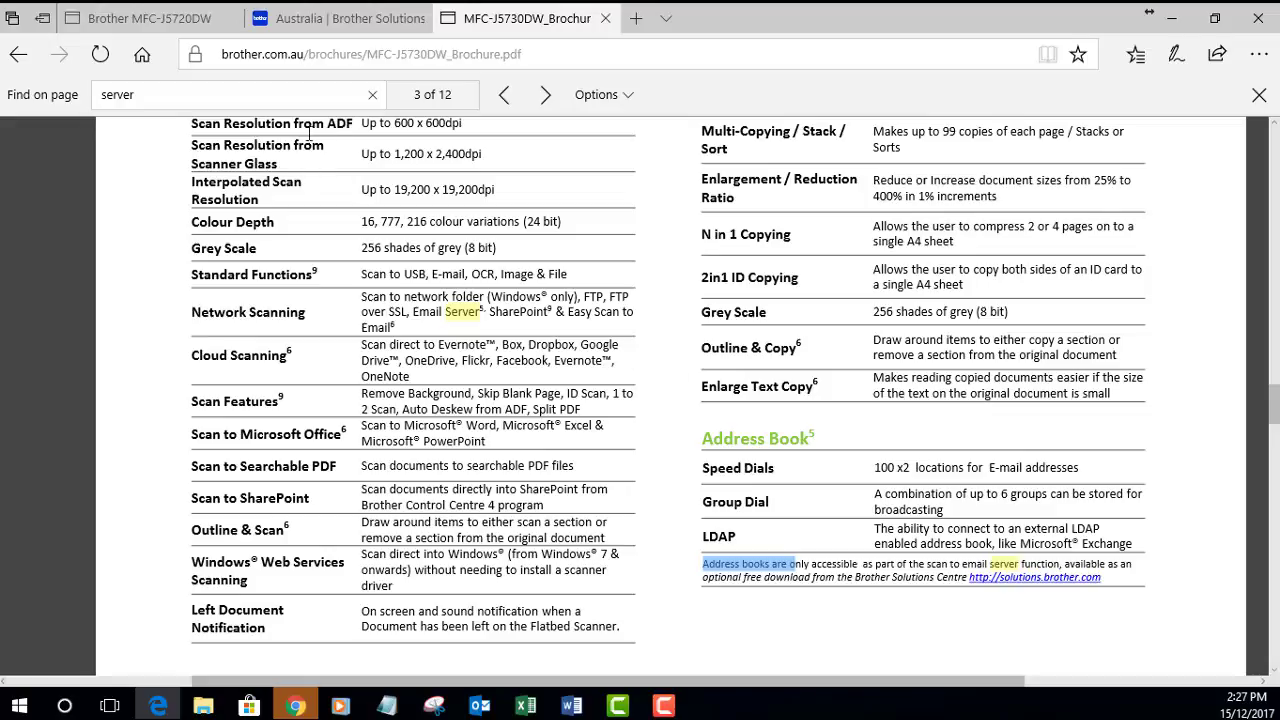
Step: Open the MFC-J5720DW support page in Brother Solutions Center
click(337, 32)
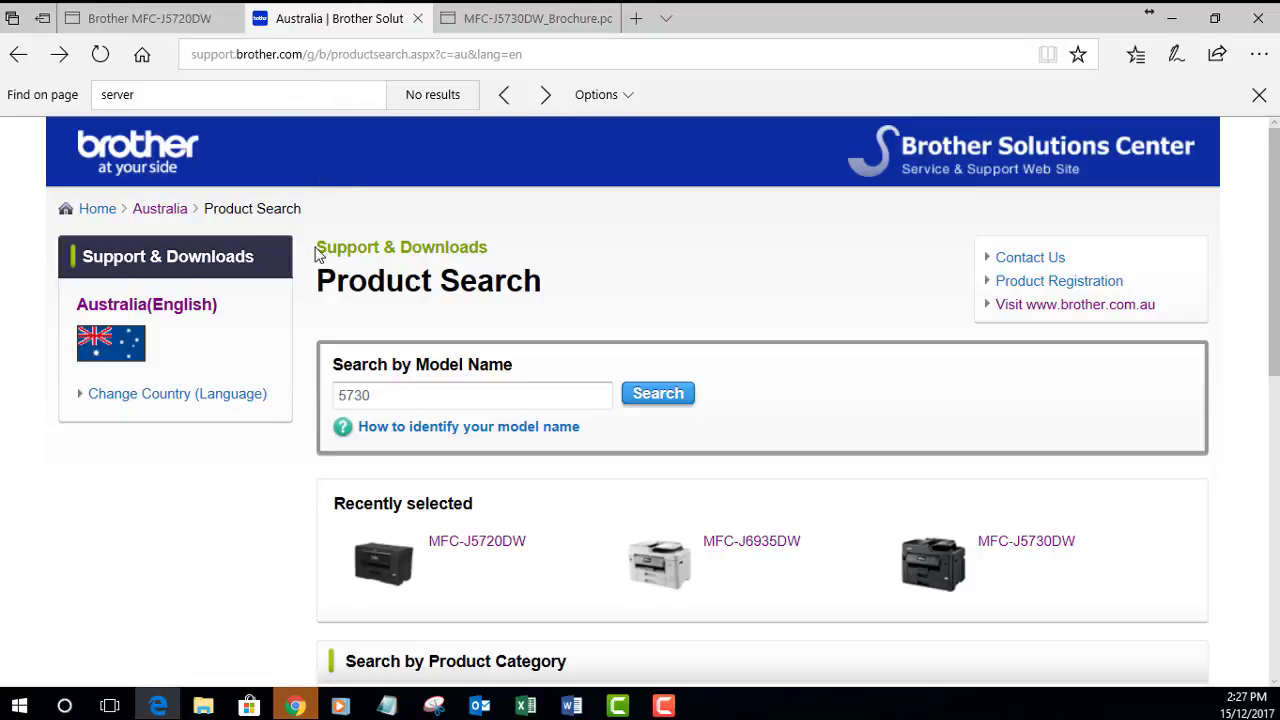
click(476, 399)
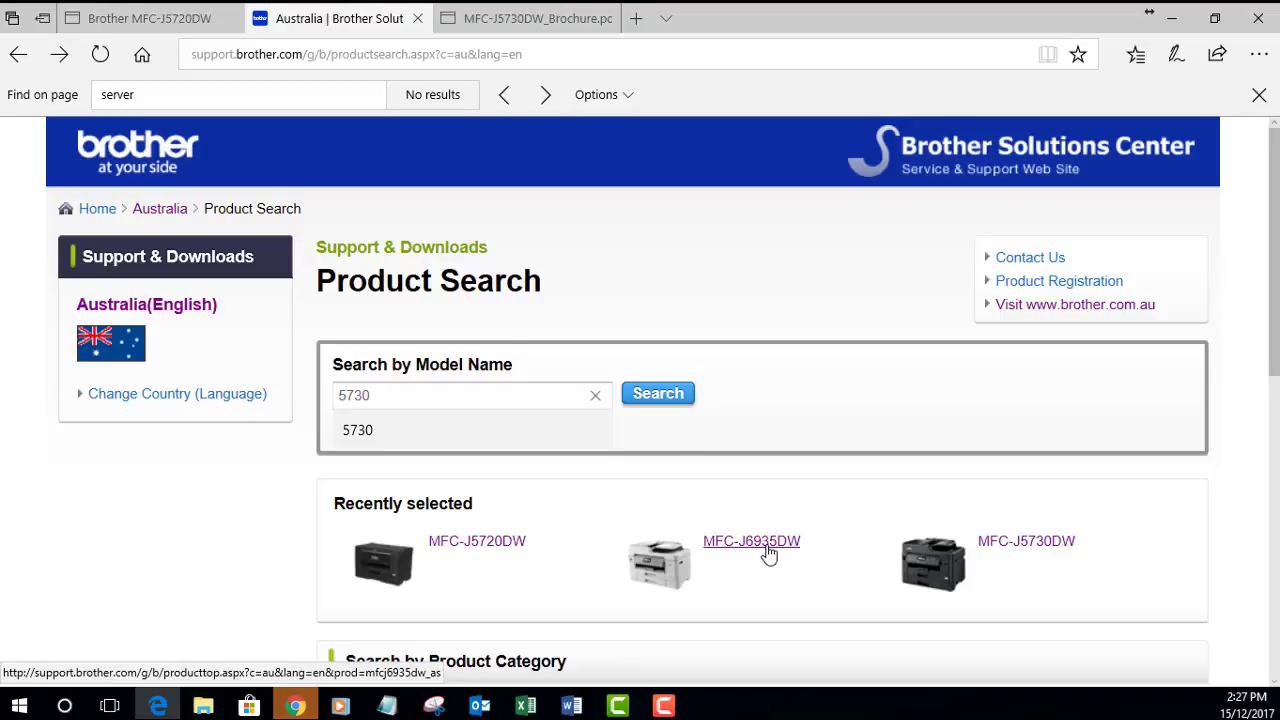
click(506, 544)
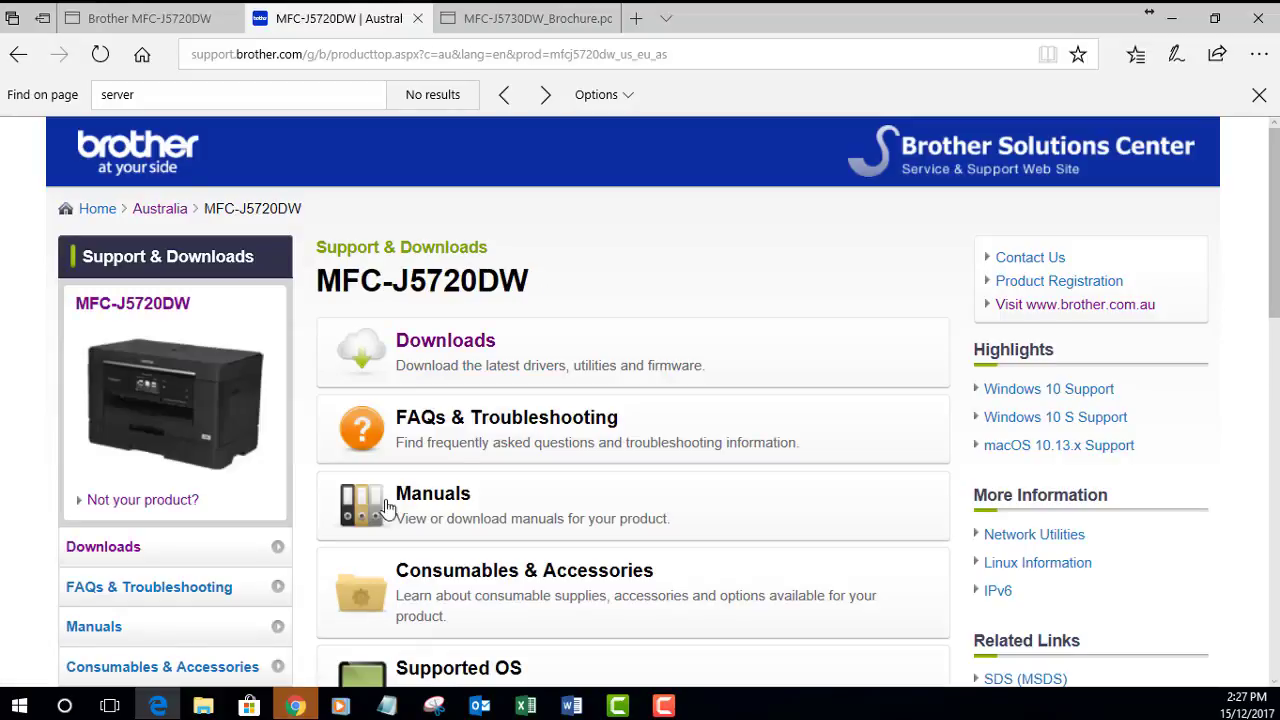
Step: List MFC-J5720DW downloads for Windows 10 (64-bit) and bring Utilities into view
click(452, 353)
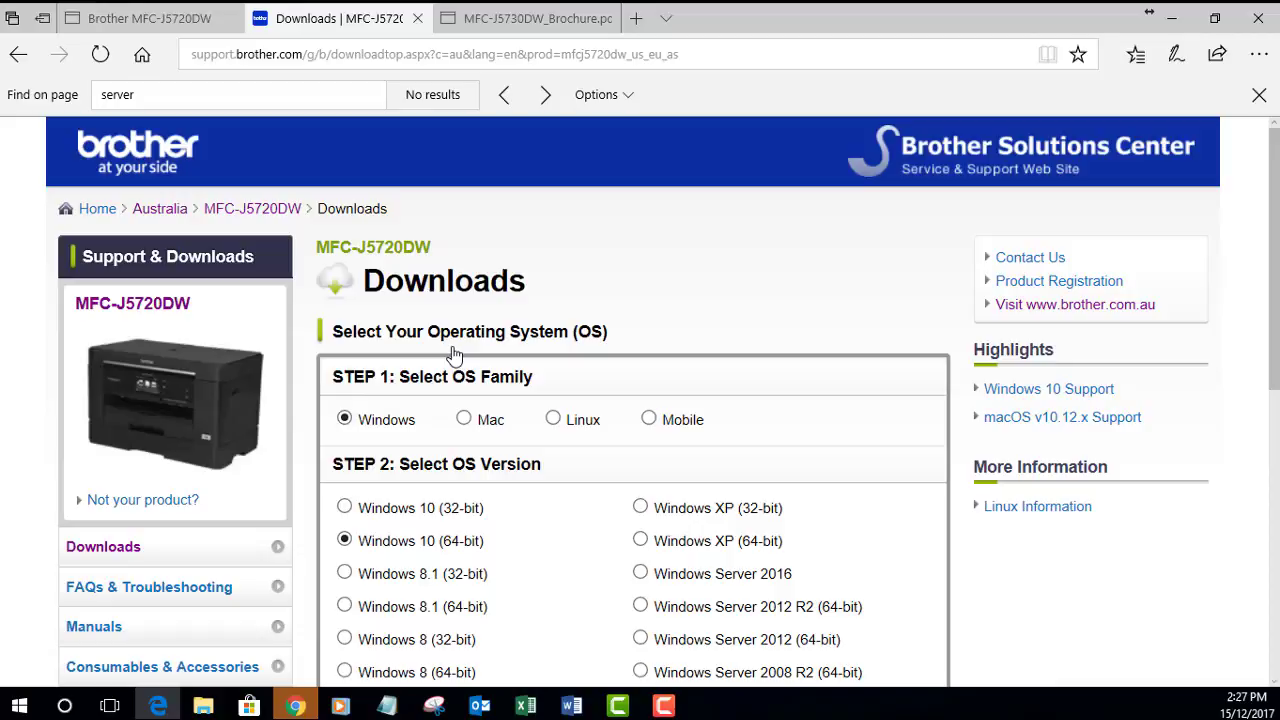
scroll(608, 532, down, 5)
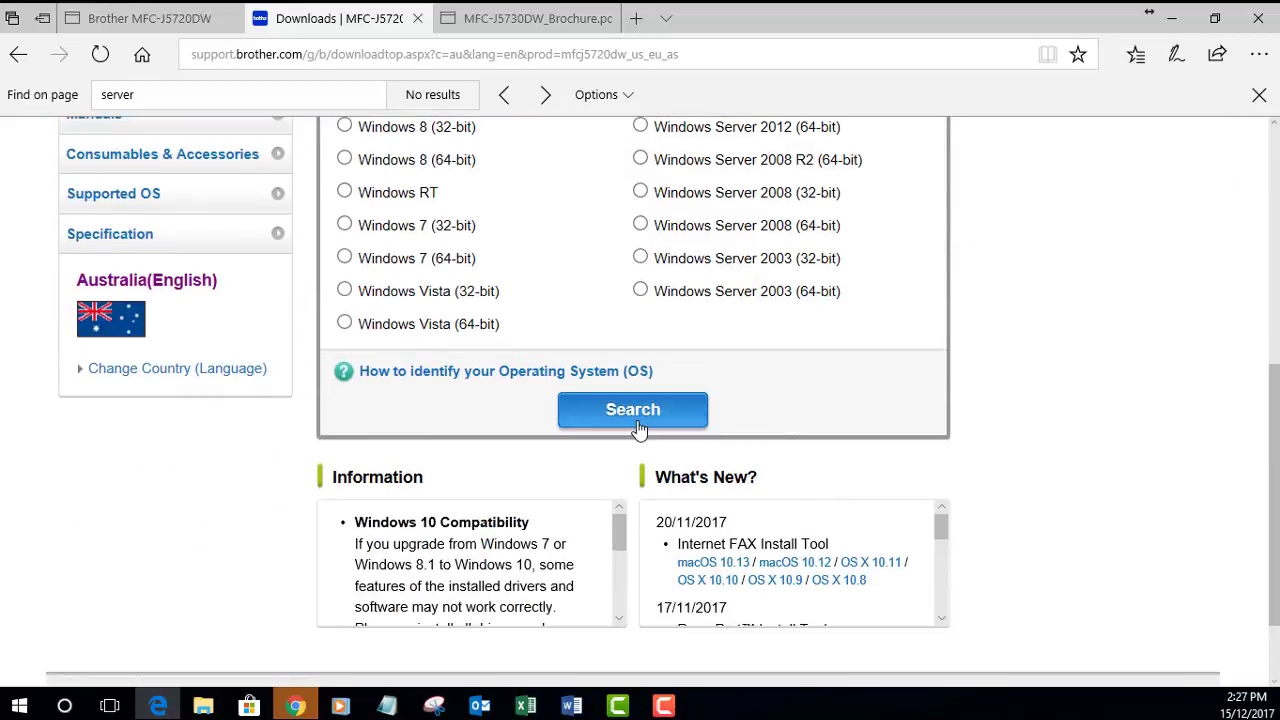
click(639, 428)
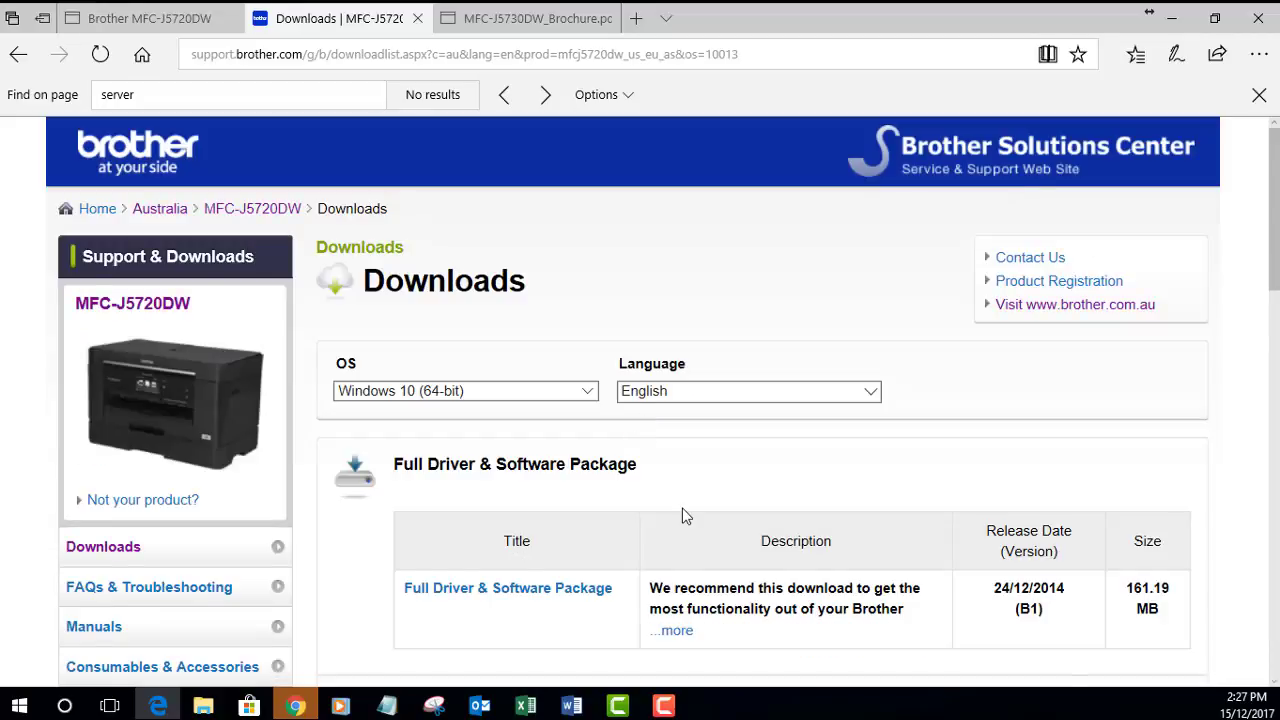
scroll(682, 508, down, 3)
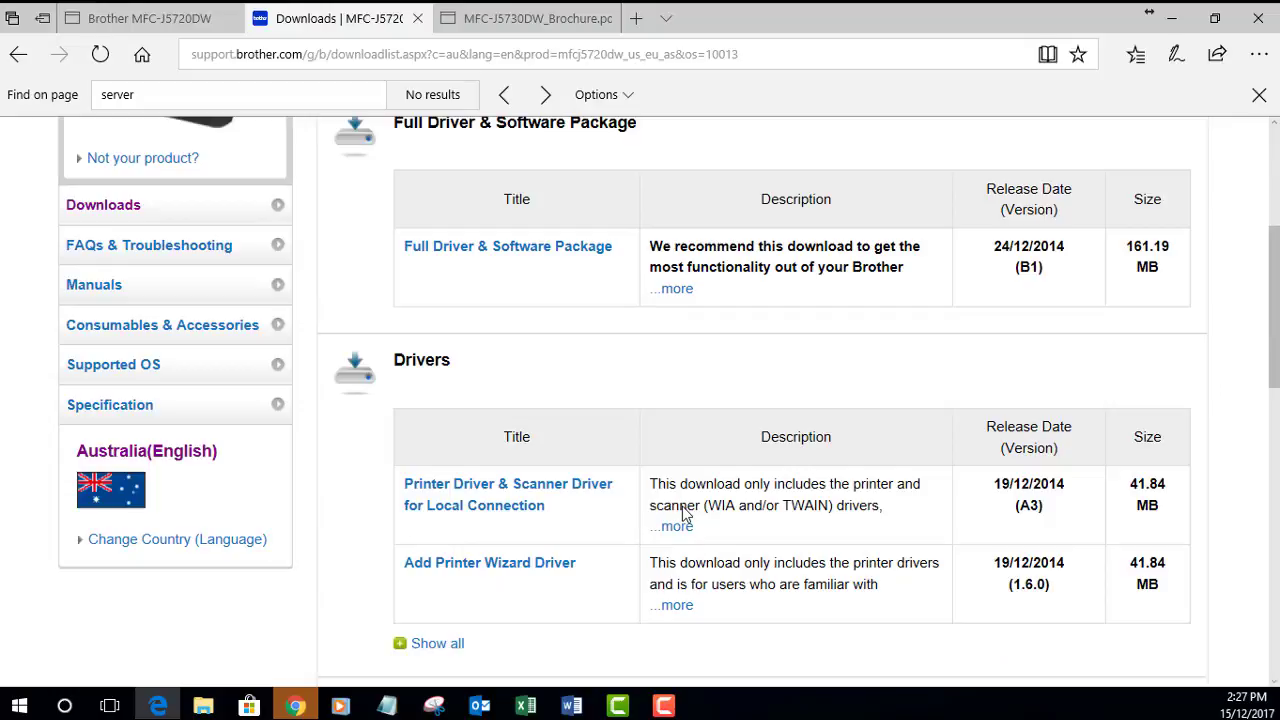
scroll(682, 510, down, 3)
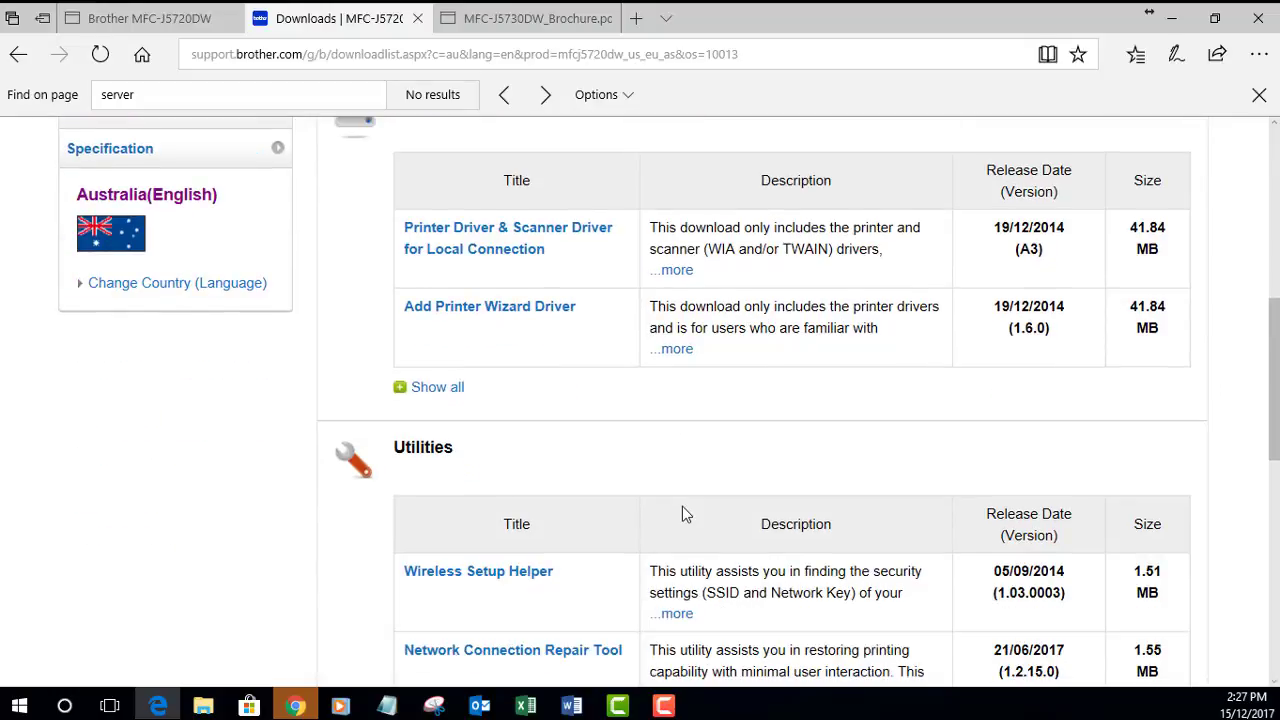
scroll(682, 510, down, 3)
scroll(684, 507, down, 1)
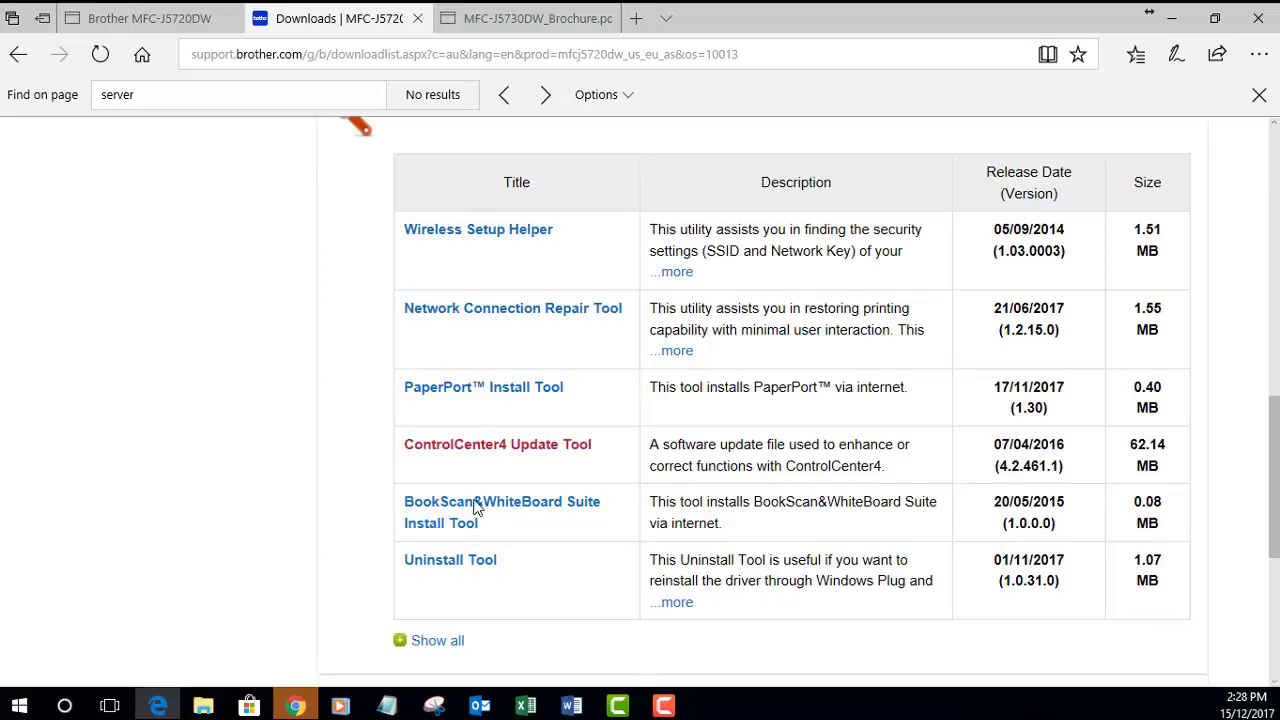
scroll(477, 304, up, 2)
scroll(476, 300, down, 3)
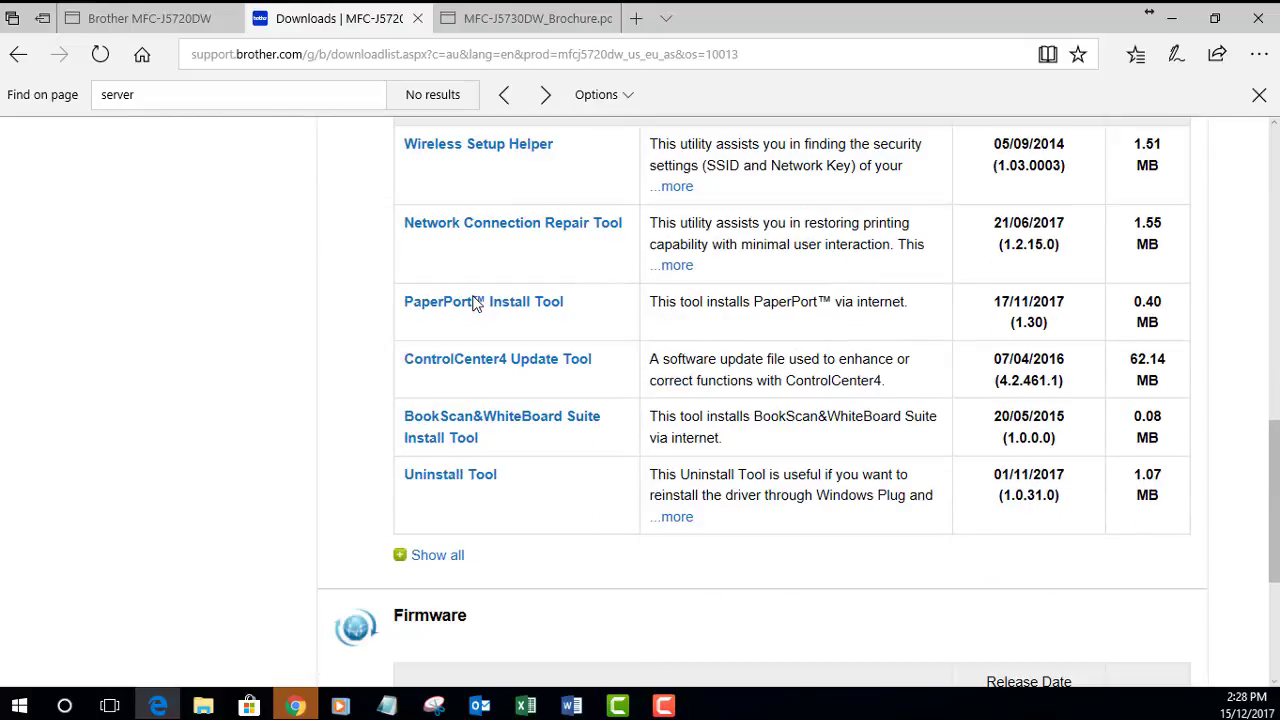
Step: Expand the utilities list and download the Internet FAX Install Tool, agreeing to the EULA
click(447, 559)
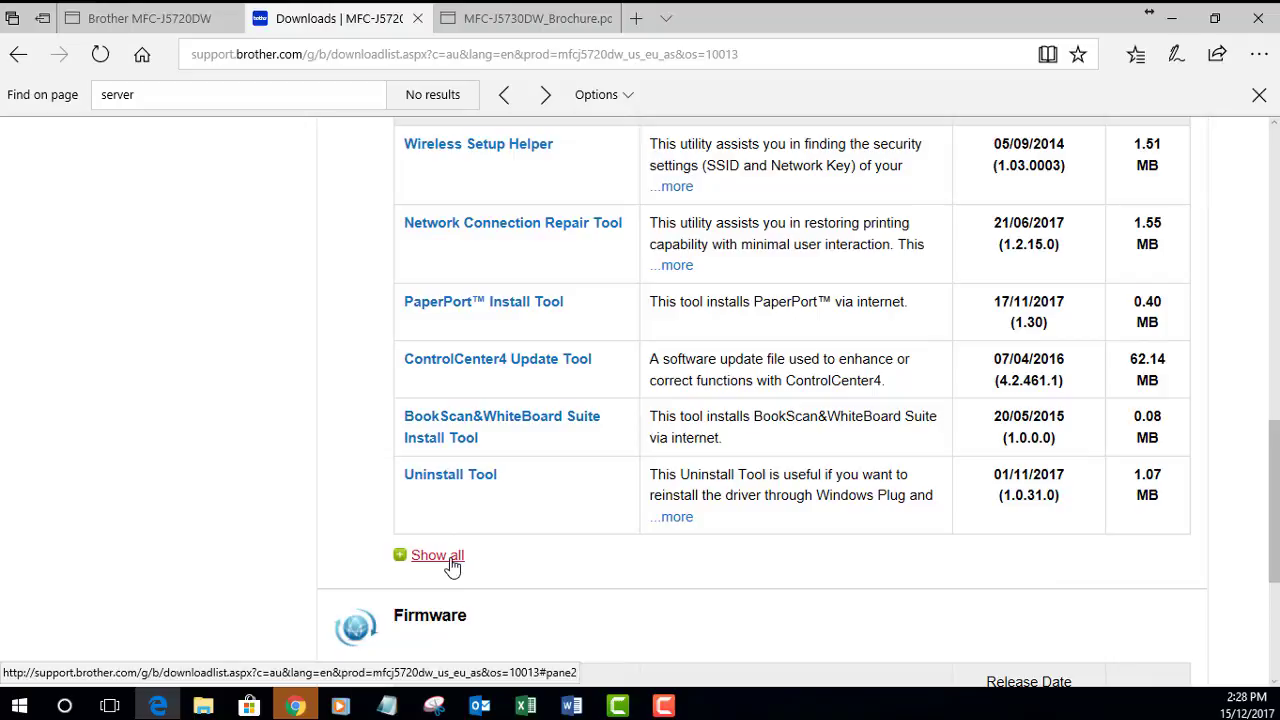
scroll(452, 566, down, 3)
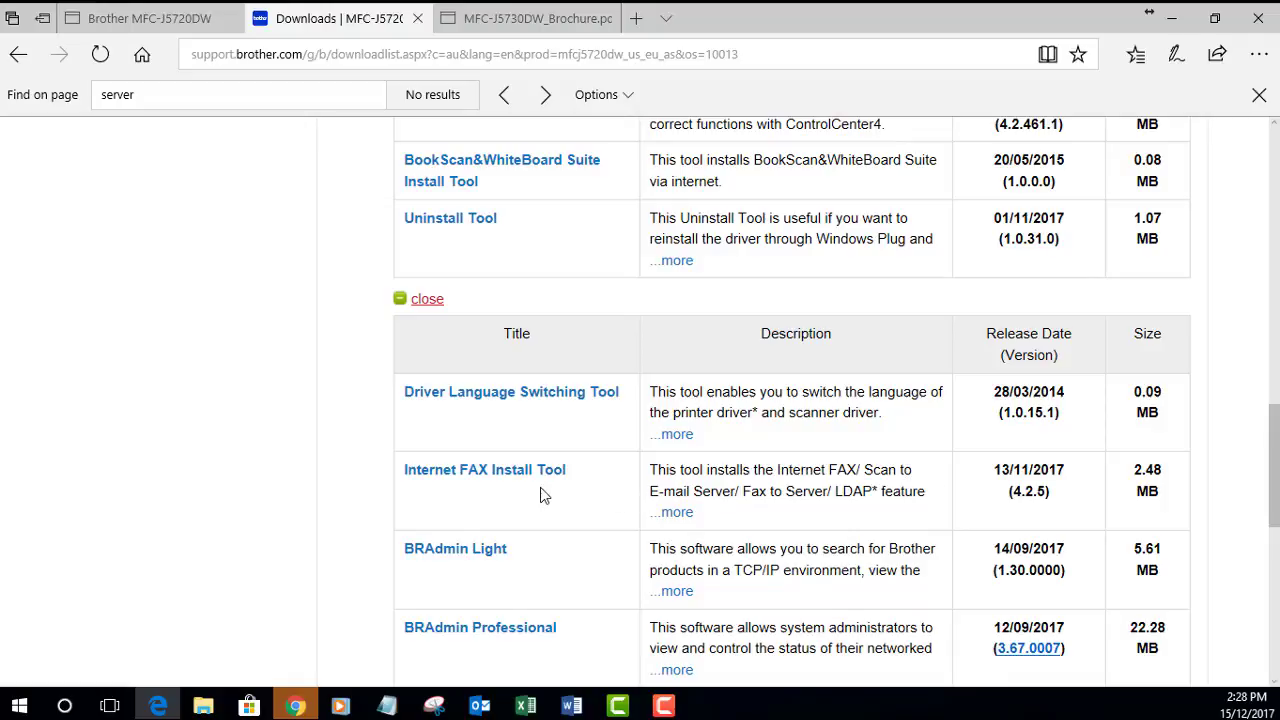
click(466, 486)
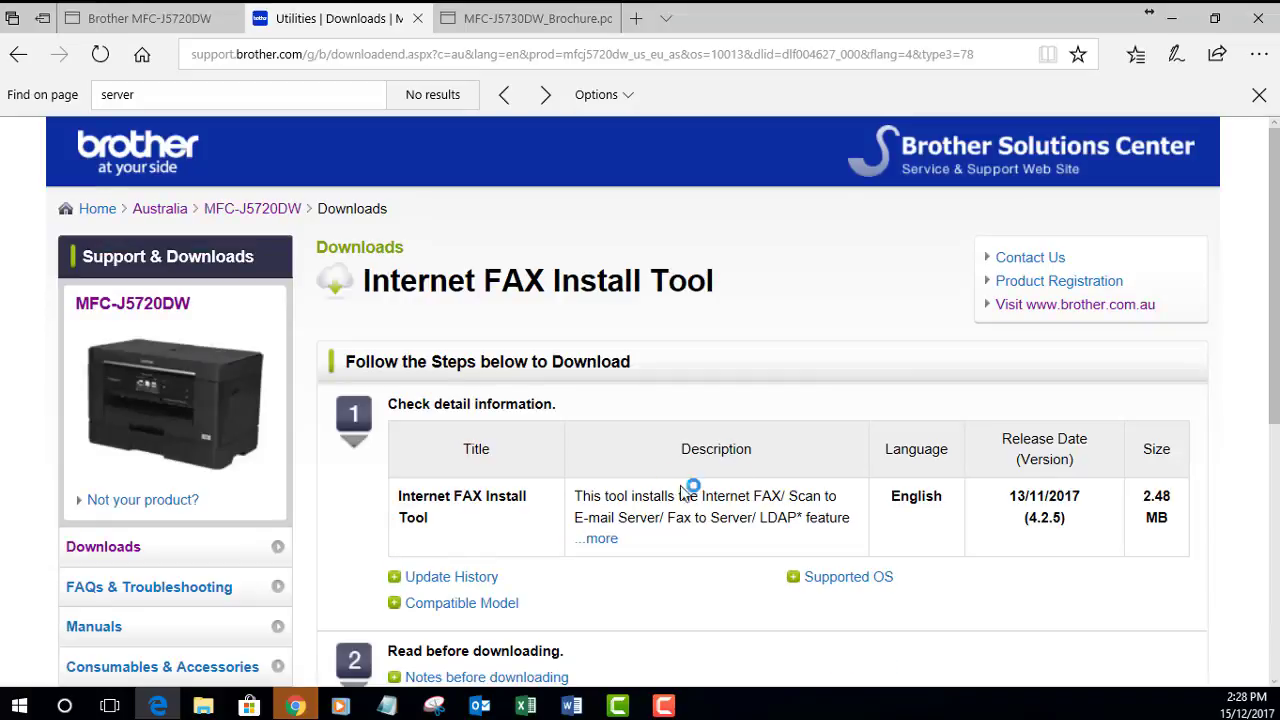
scroll(740, 493, down, 1)
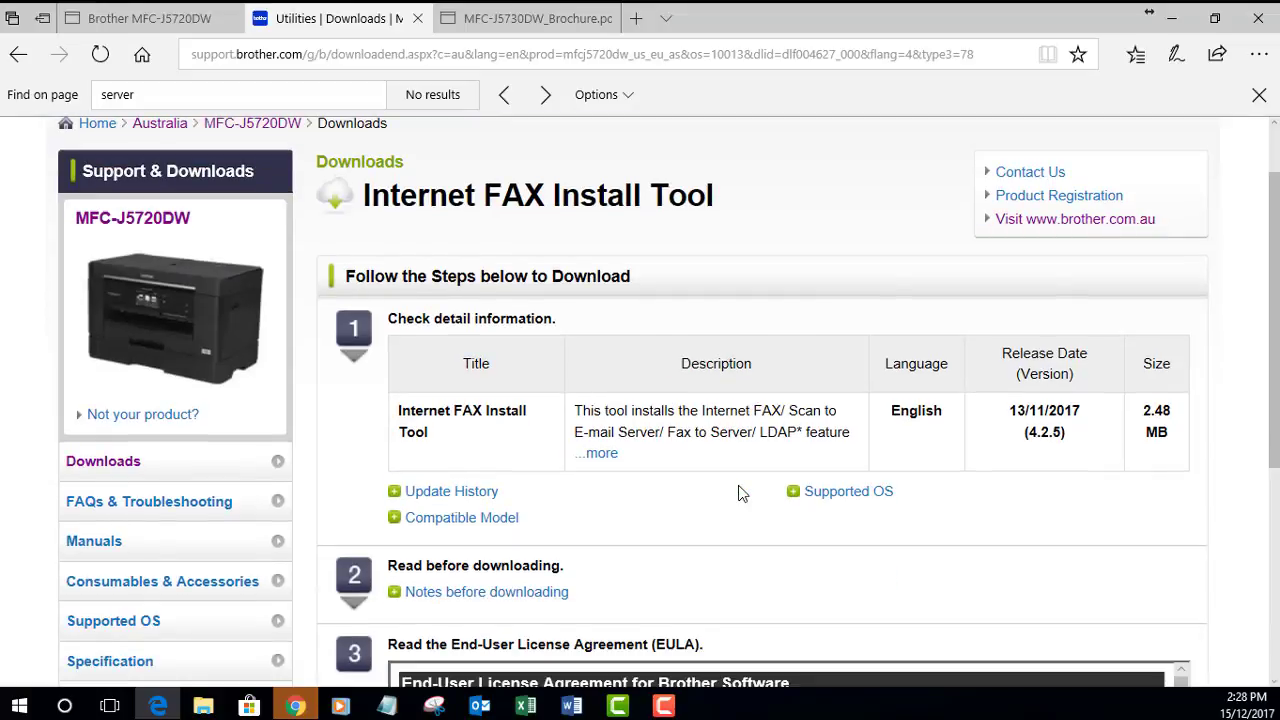
scroll(740, 493, down, 1)
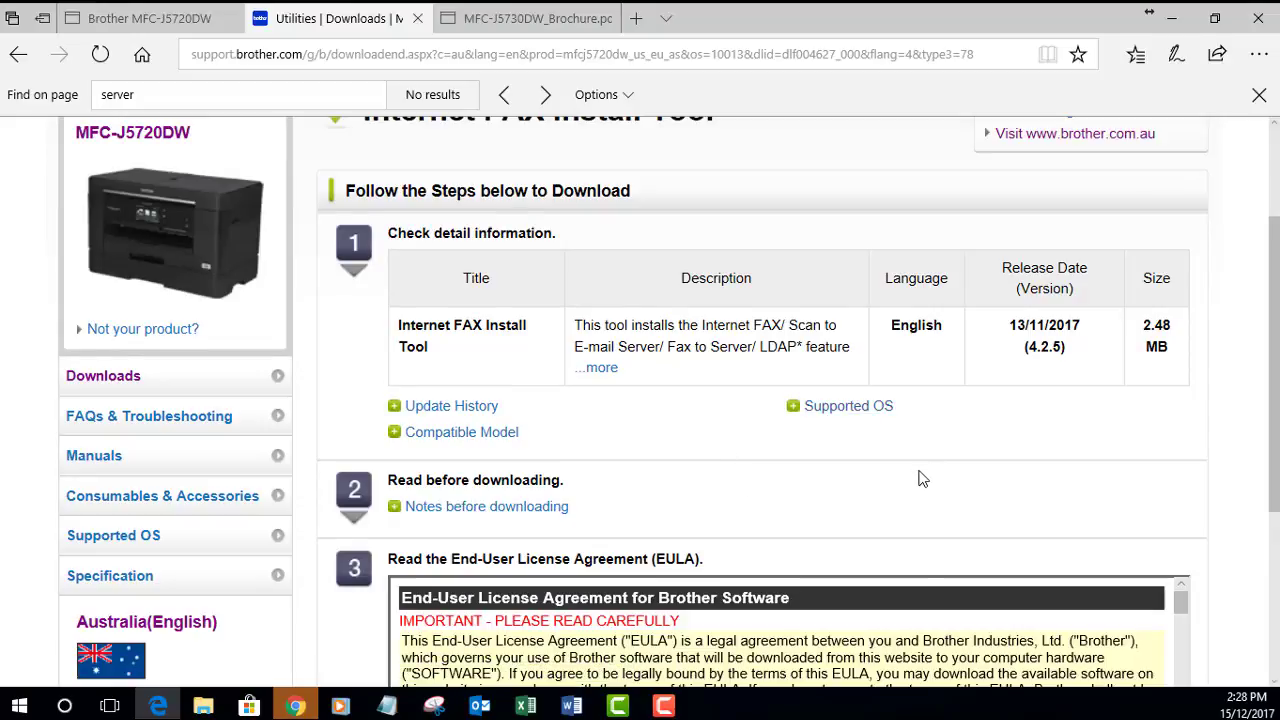
scroll(920, 477, down, 3)
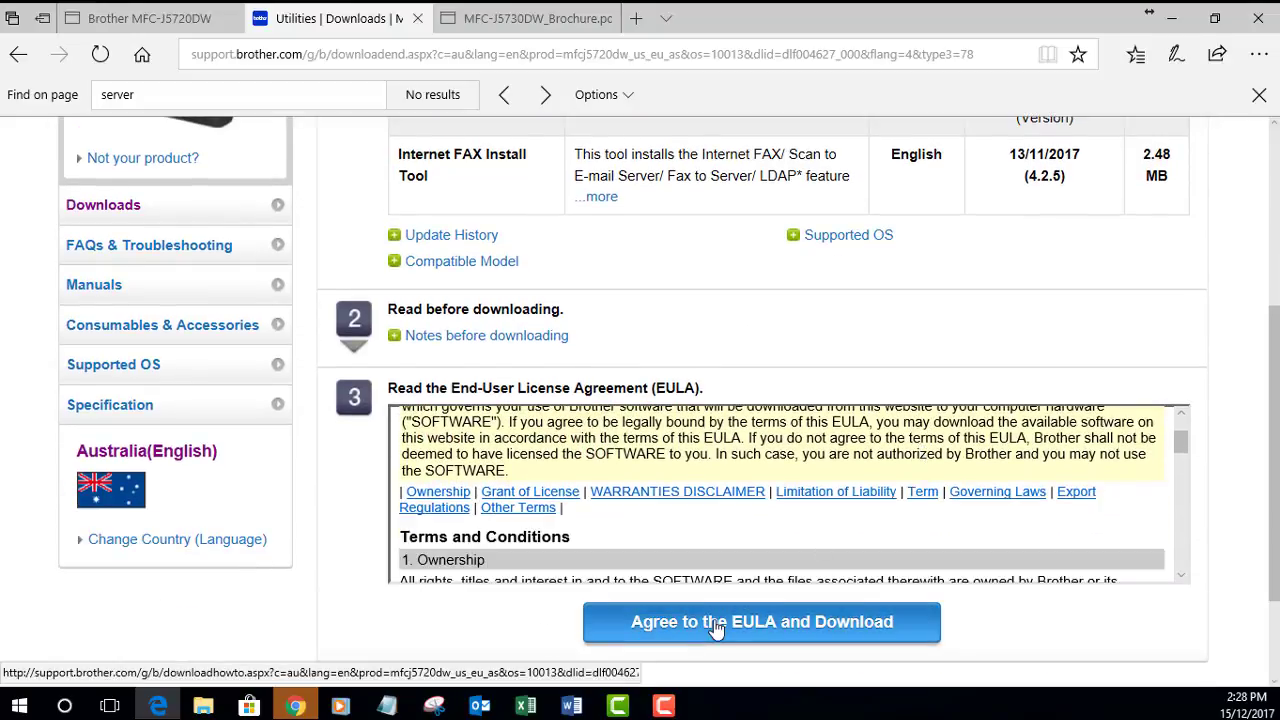
click(716, 627)
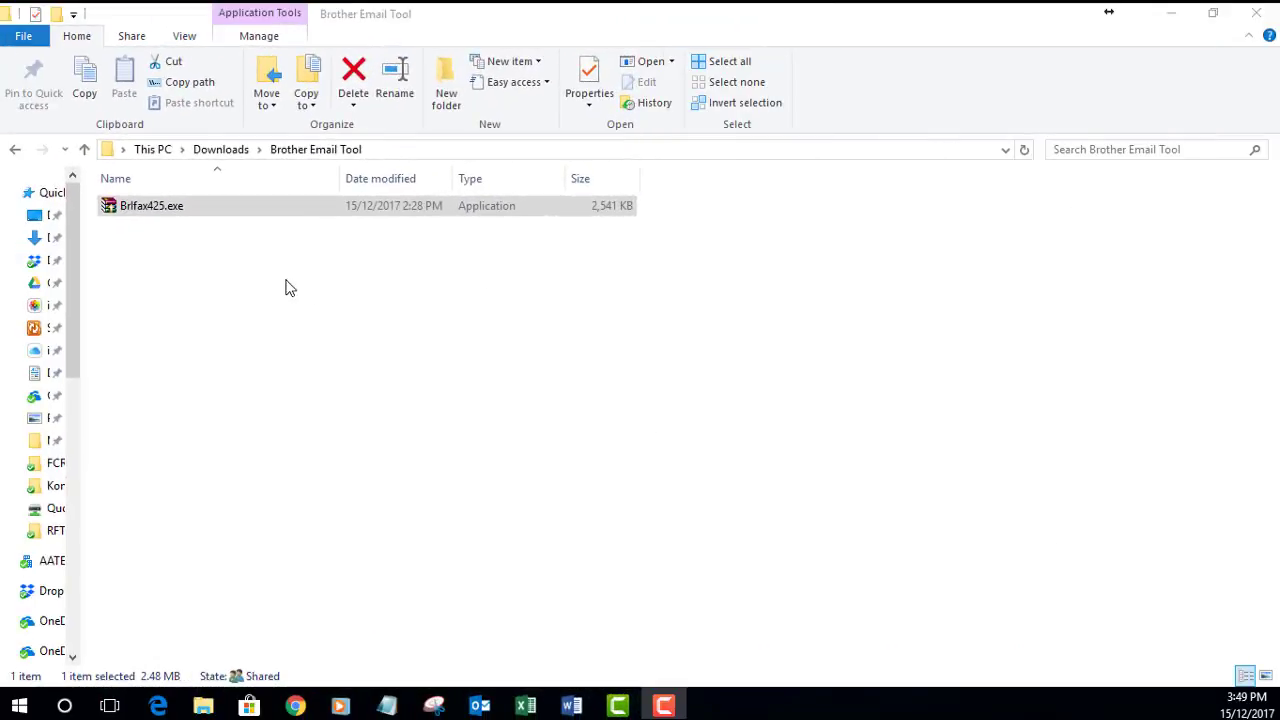
Step: Run Brlfax425.exe from the Downloads > Brother Email Tool folder
double_click(158, 210)
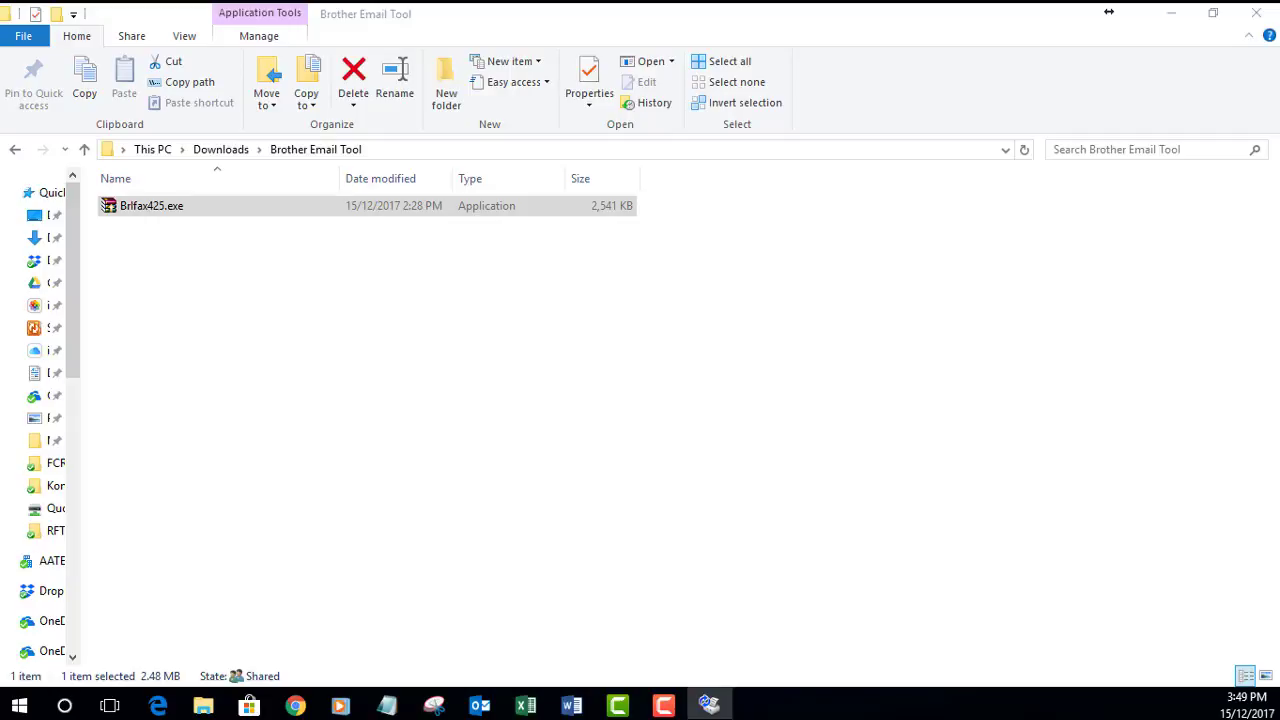
Step: Accept the terms, run the MFC-J5720DW firmware update to 100%, and finish with Done
drag(2, 255, 552, 163)
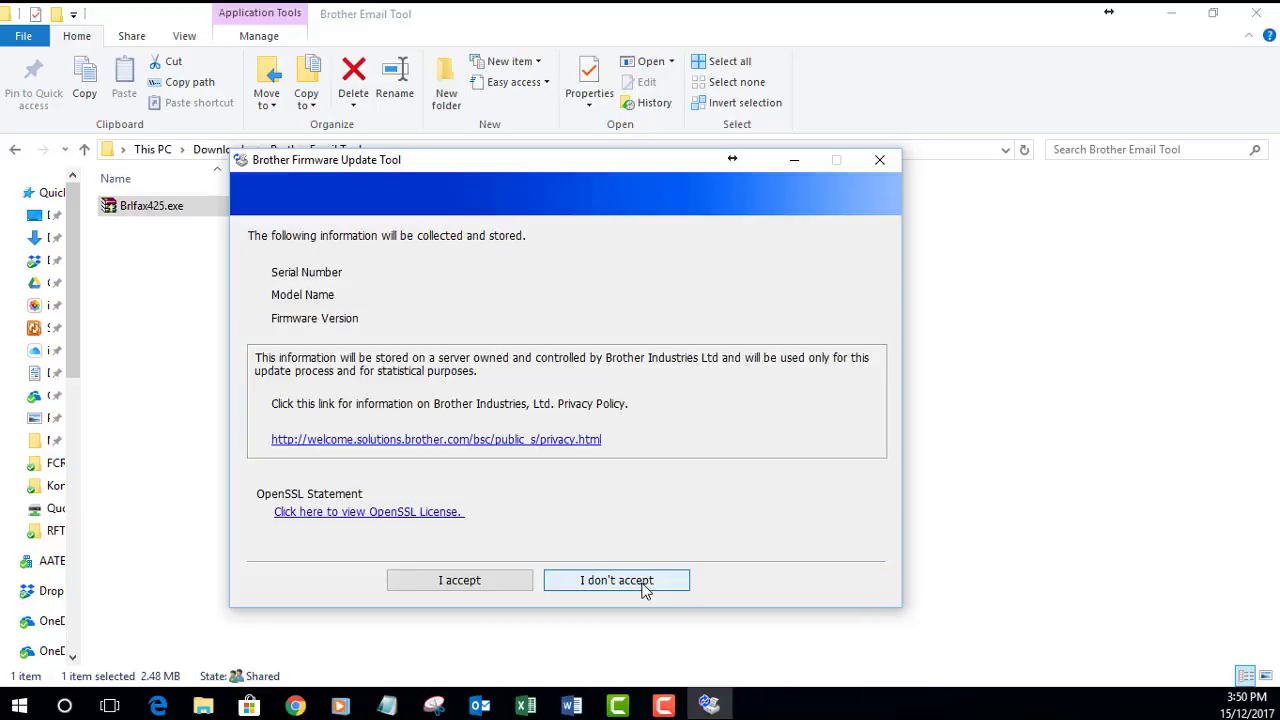
click(505, 582)
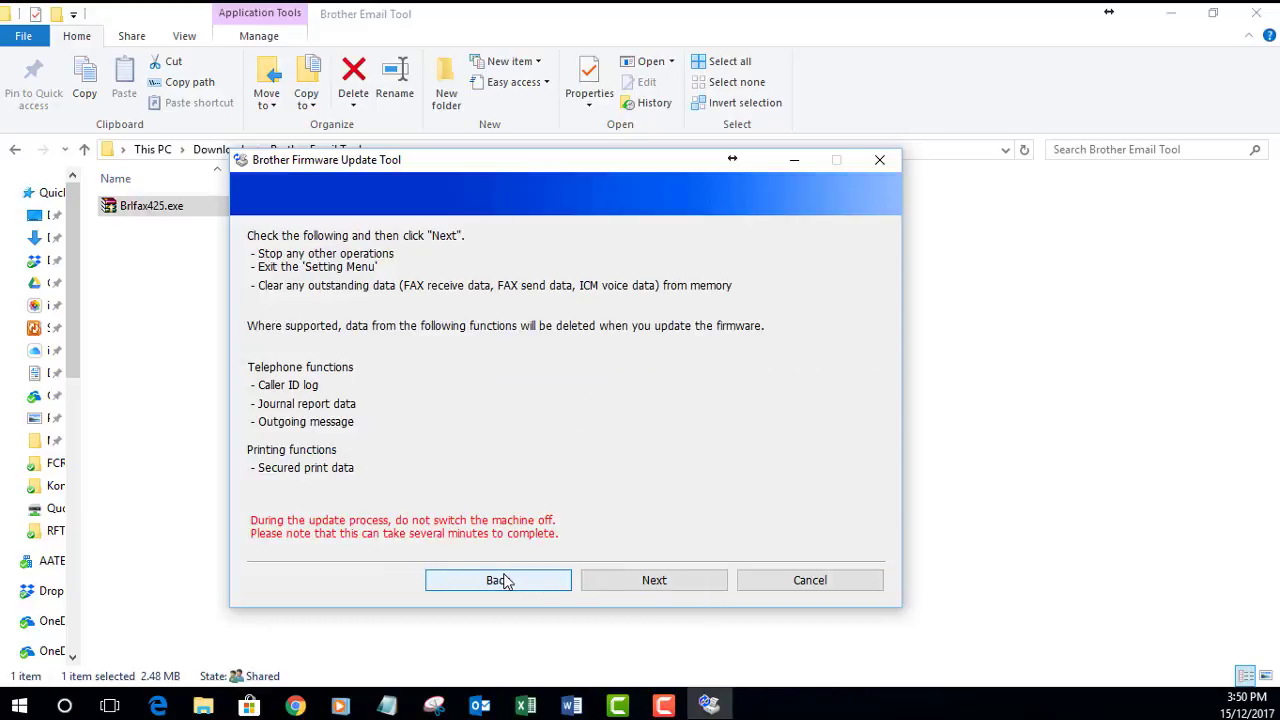
click(636, 580)
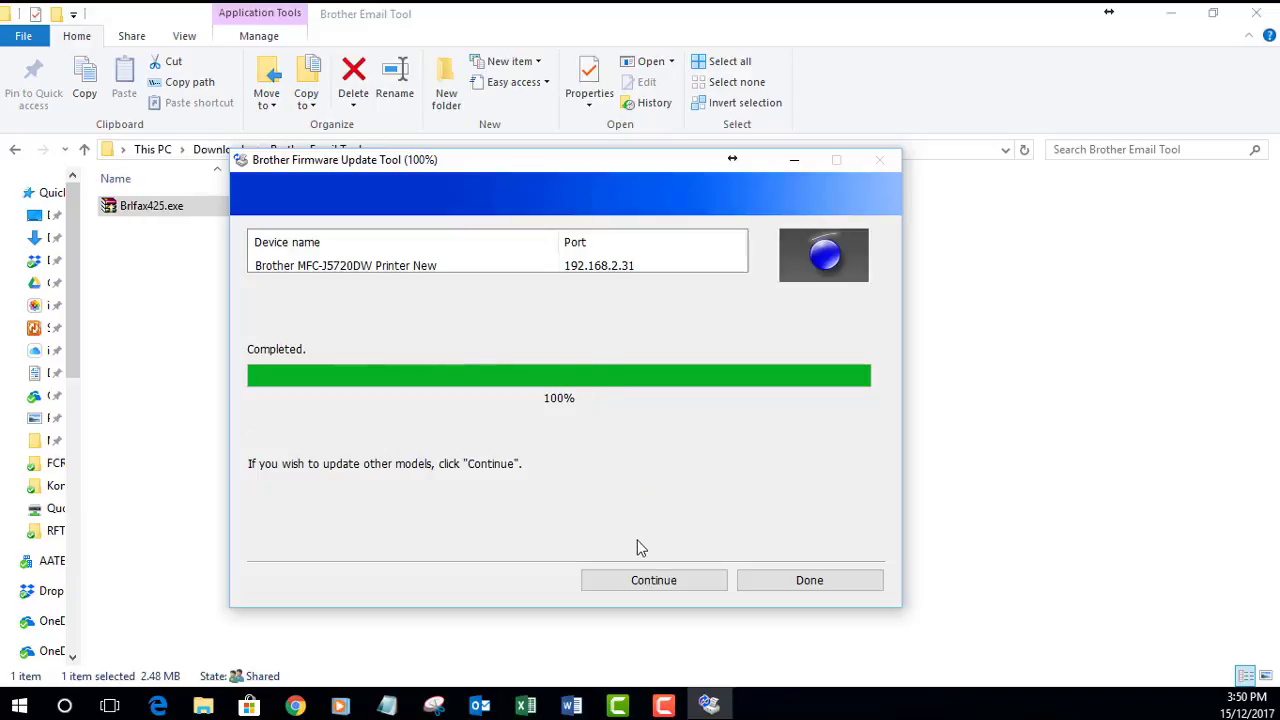
click(777, 588)
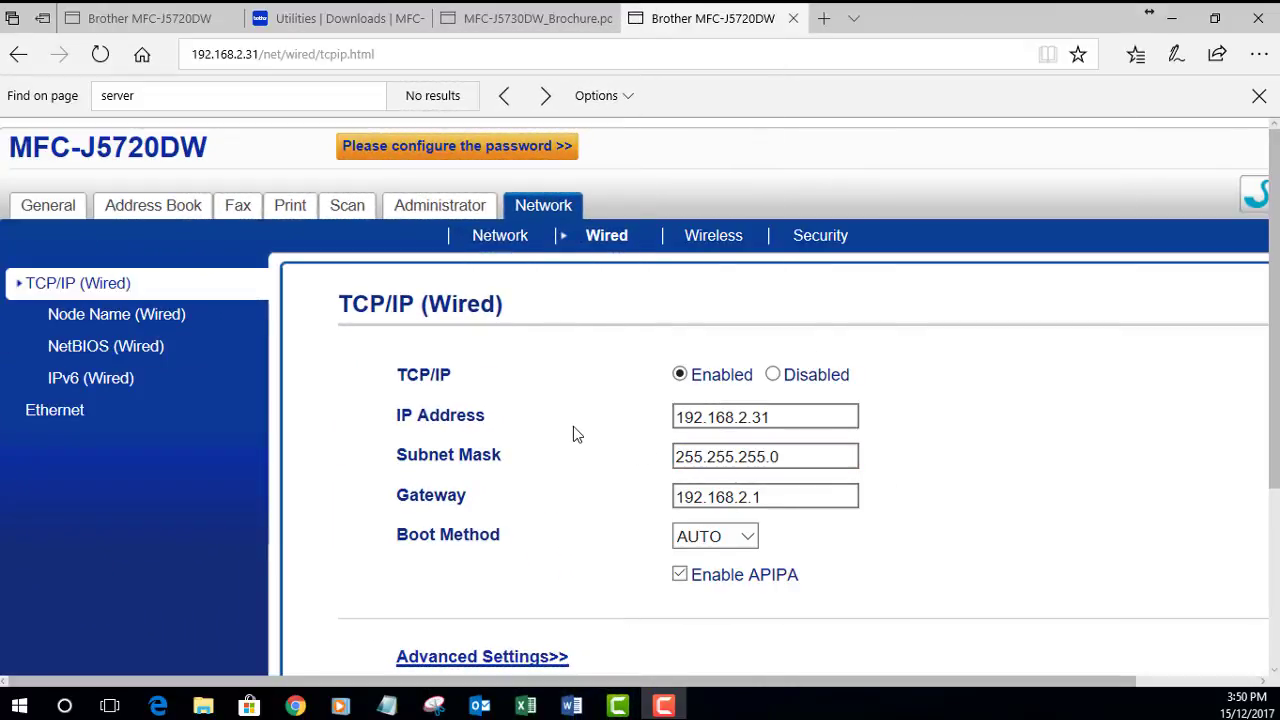
Step: Return to the General Status page showing the MFC-J5720DW as Ready
click(48, 205)
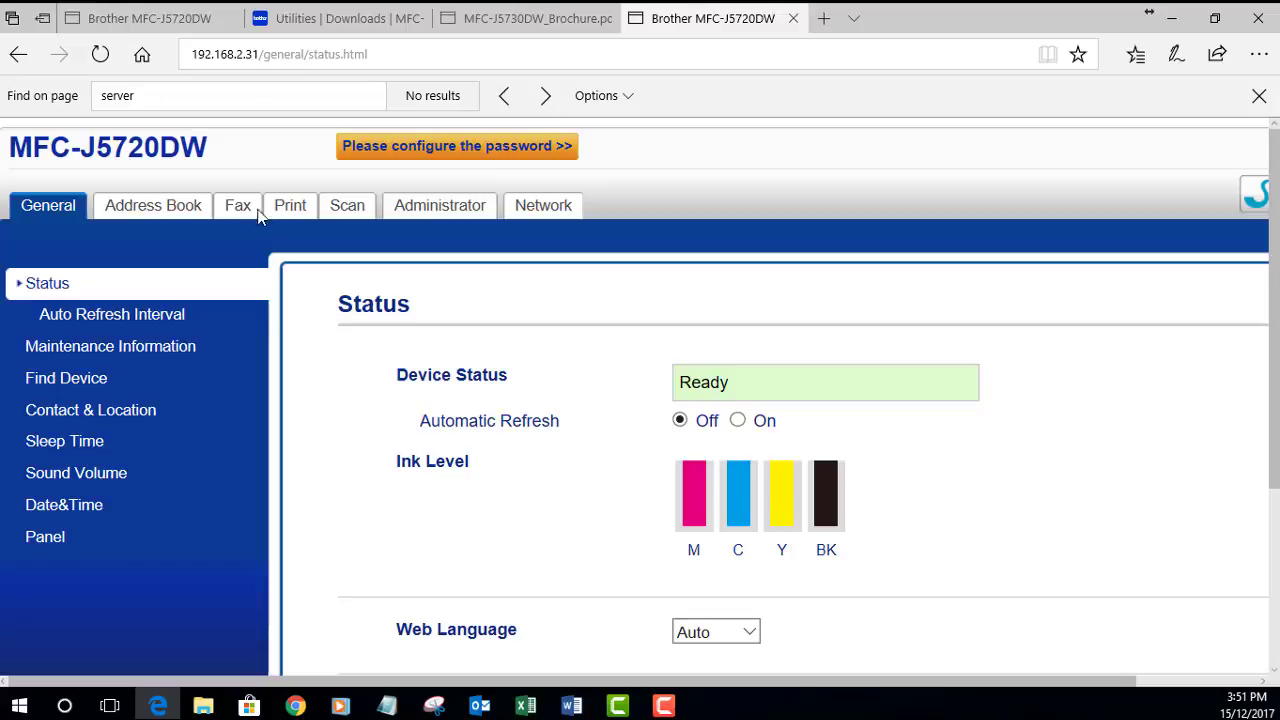
Step: Set address book entry #01's type to E-mail Address
click(150, 210)
scroll(467, 392, down, 1)
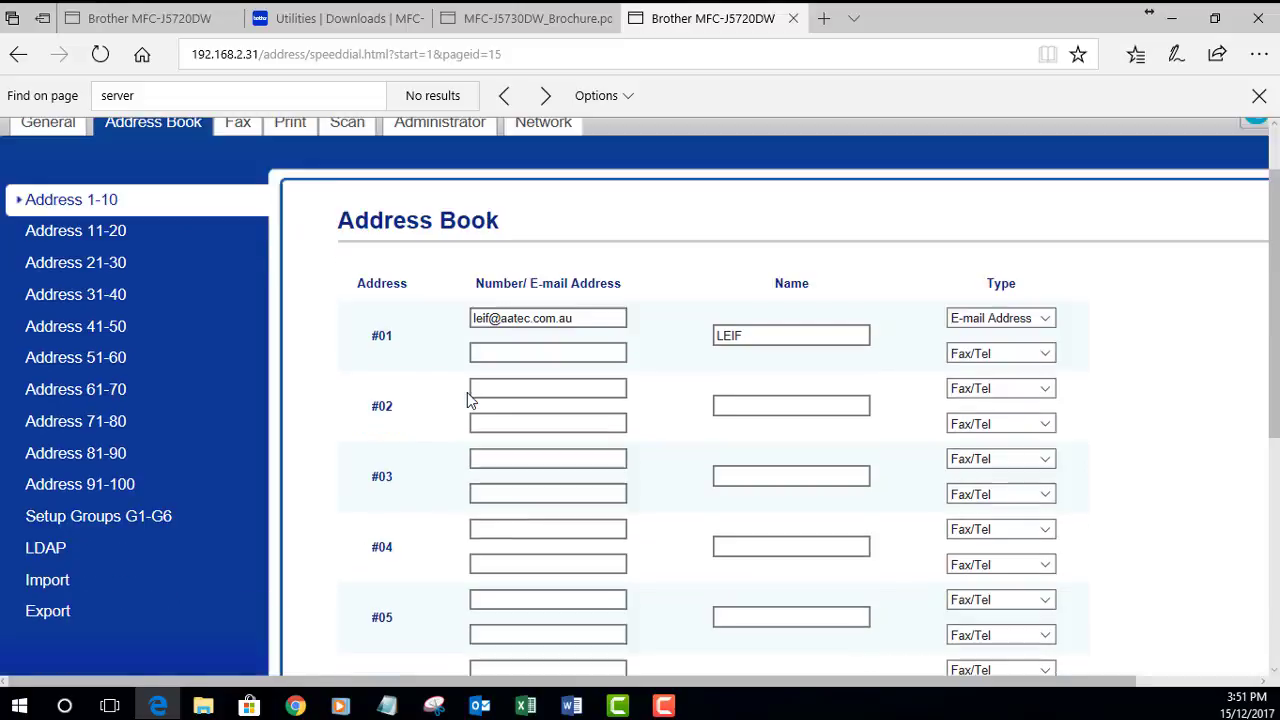
click(578, 318)
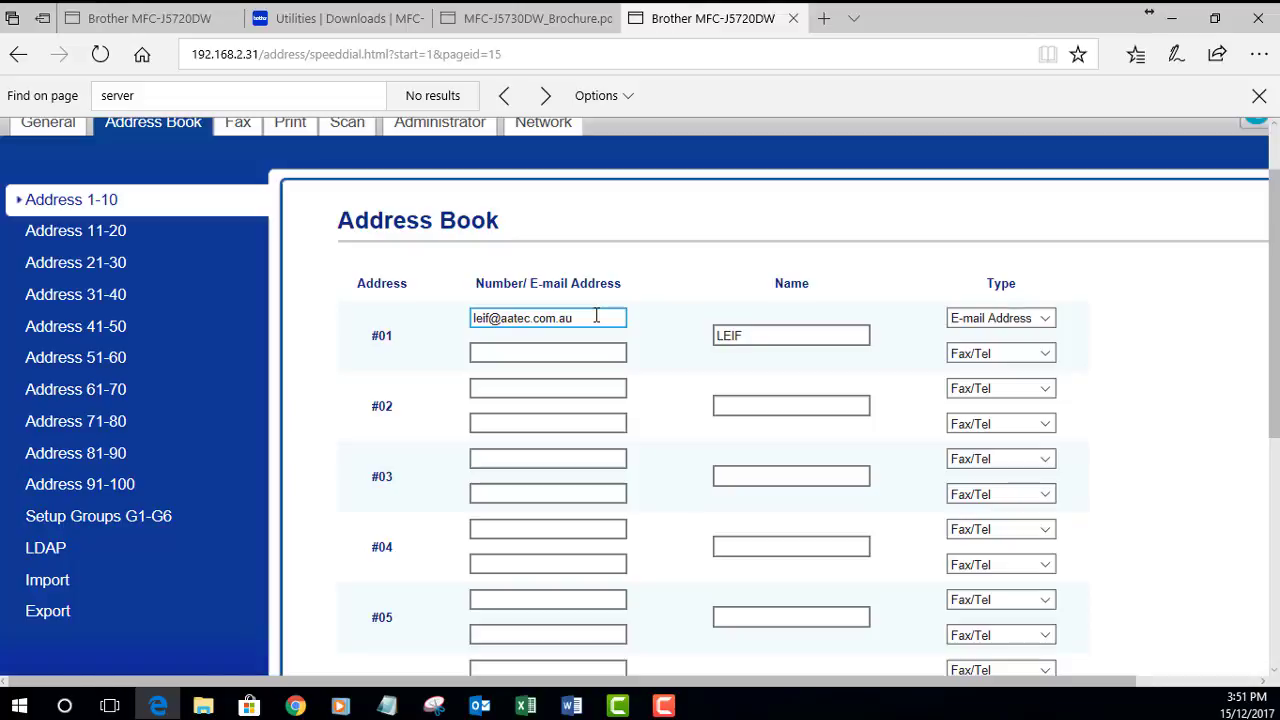
scroll(596, 315, down, 1)
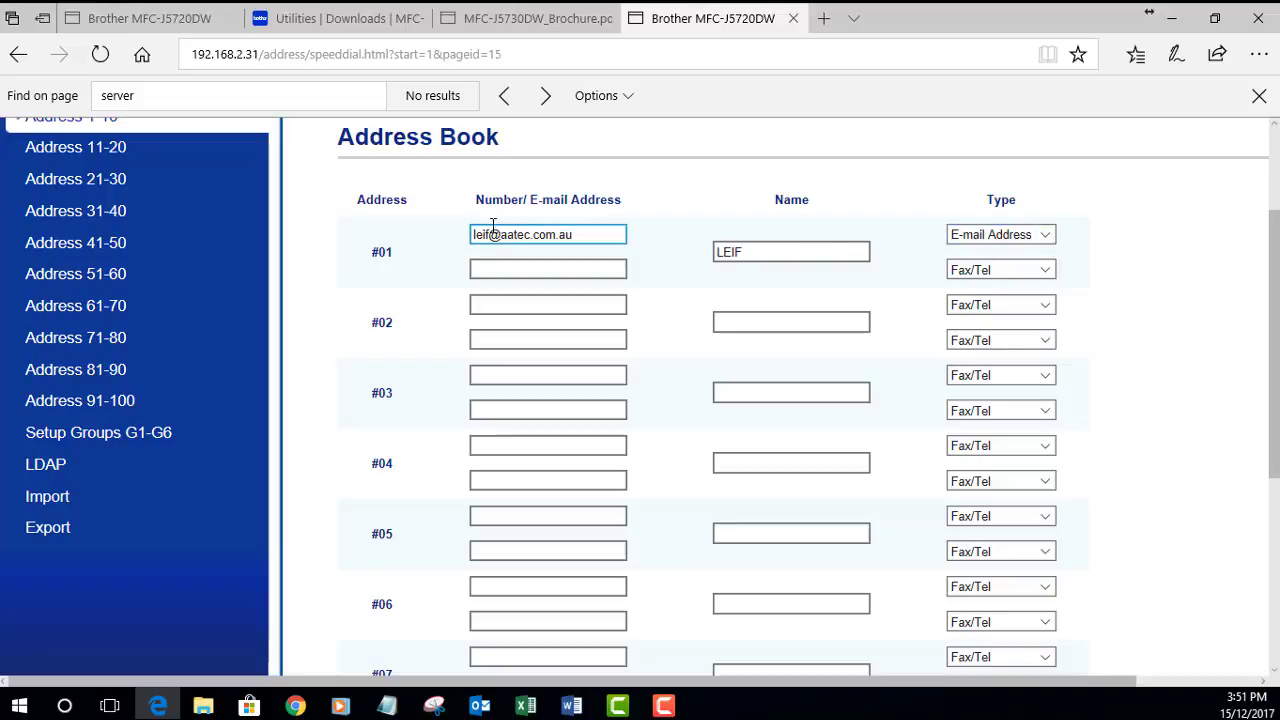
click(580, 249)
click(1000, 238)
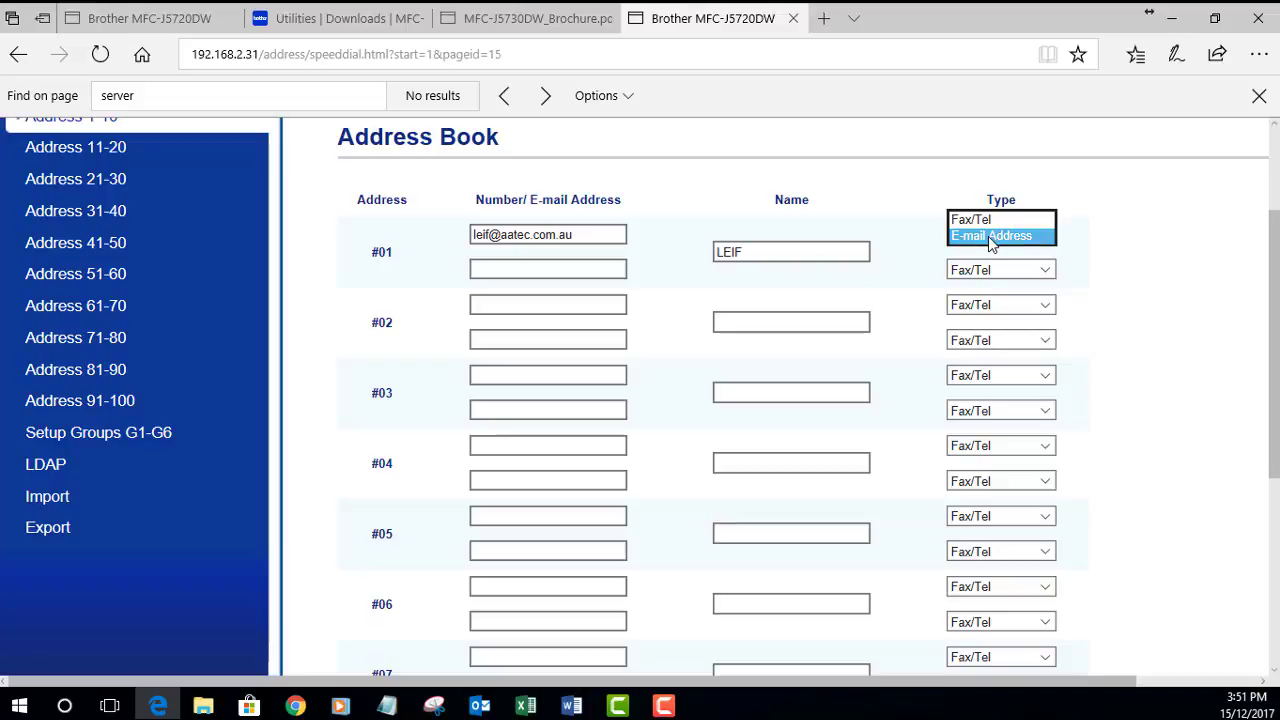
click(994, 237)
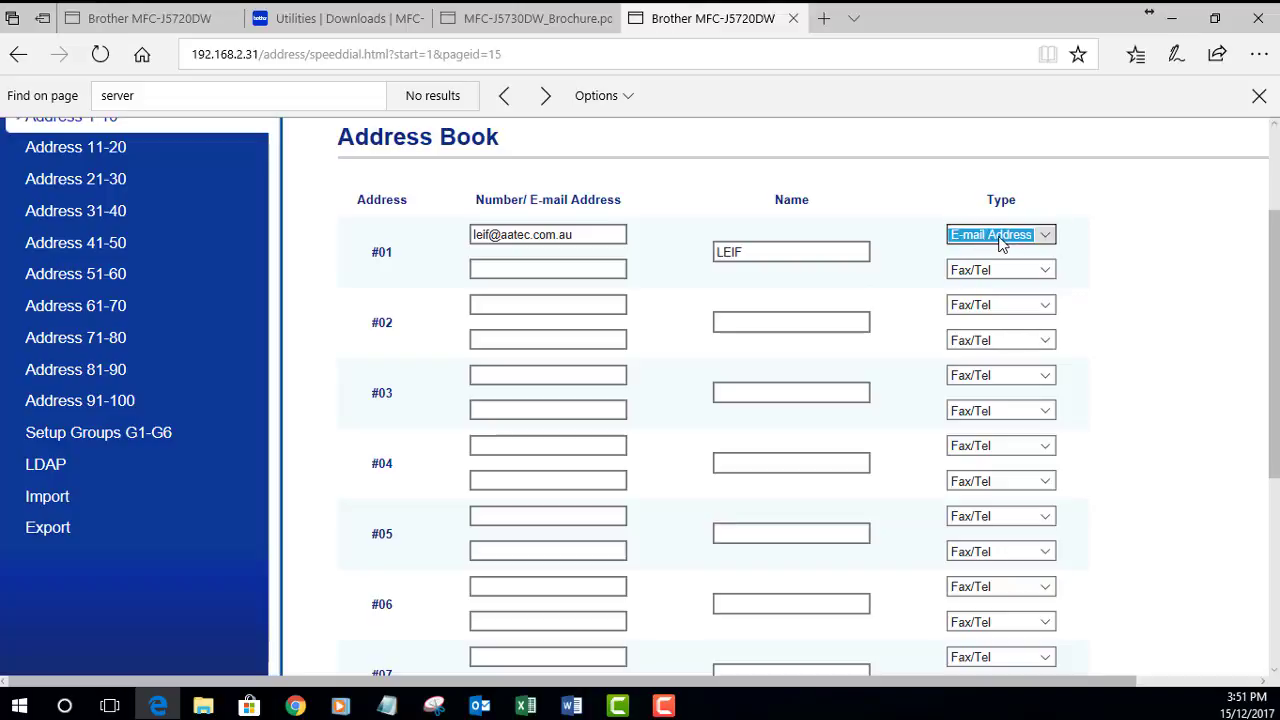
Step: Review entry #01's name and address fields and submit the address book
click(744, 252)
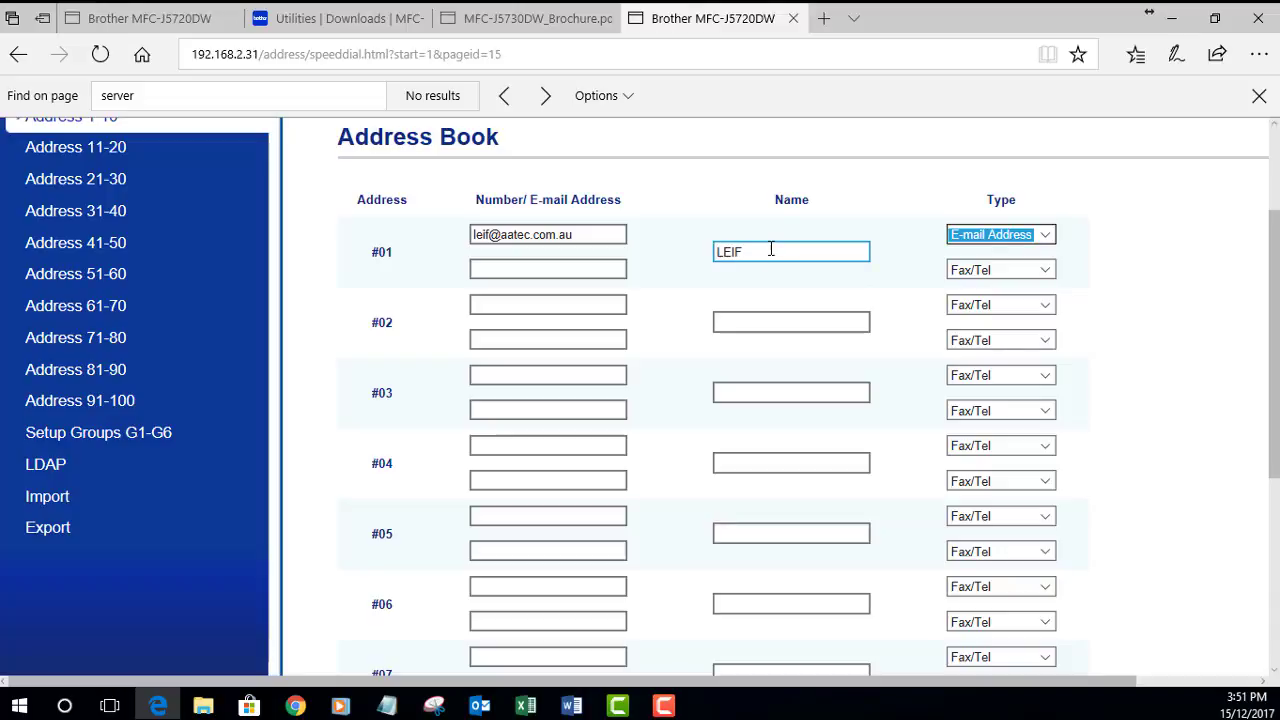
click(532, 232)
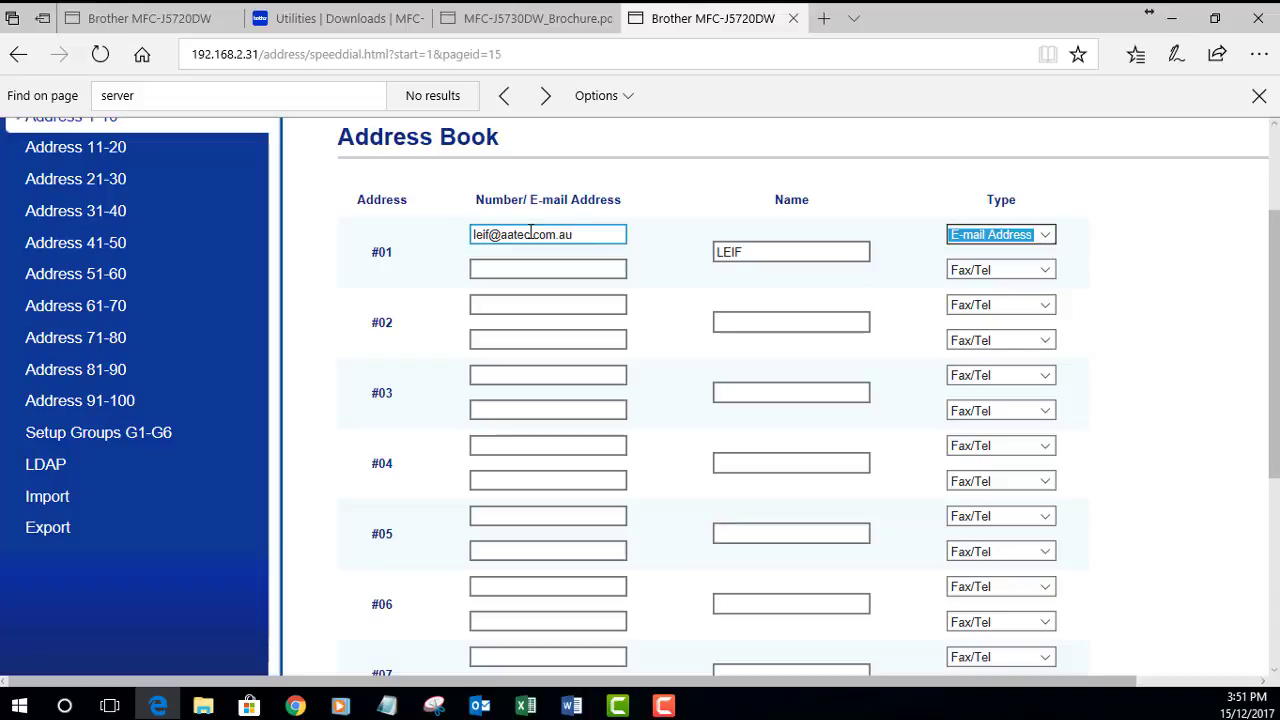
scroll(558, 274, down, 4)
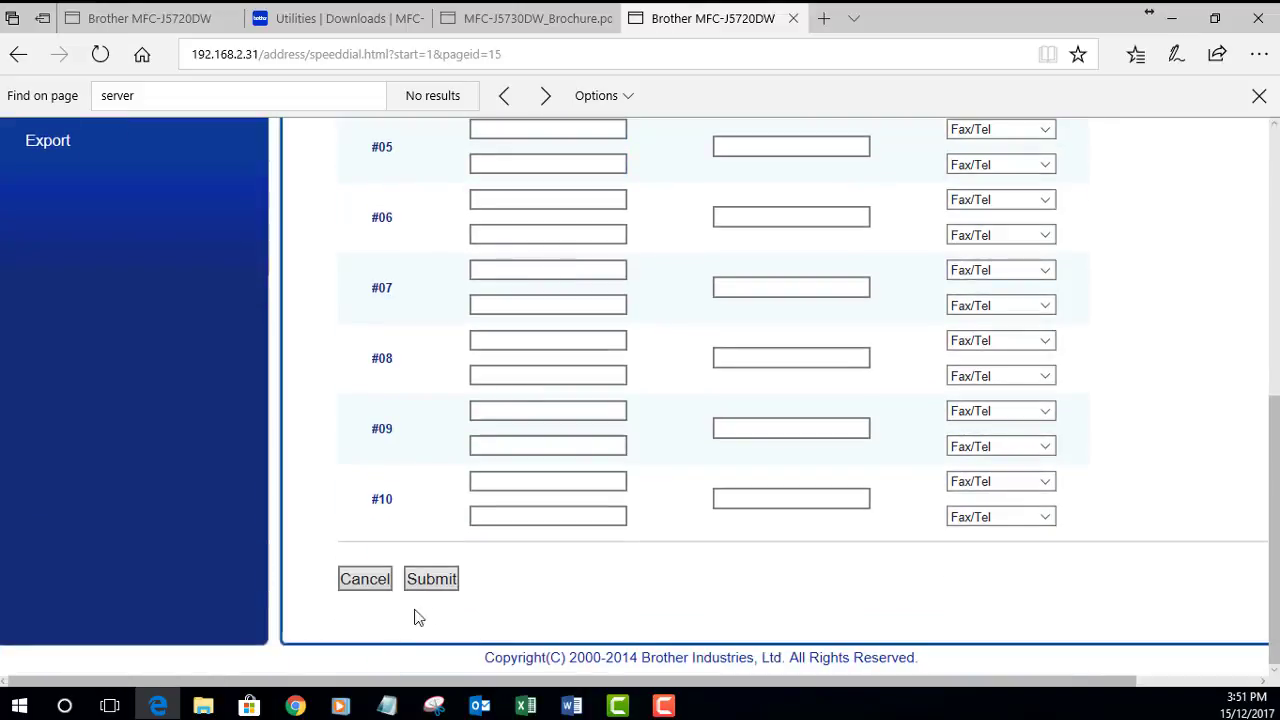
click(431, 578)
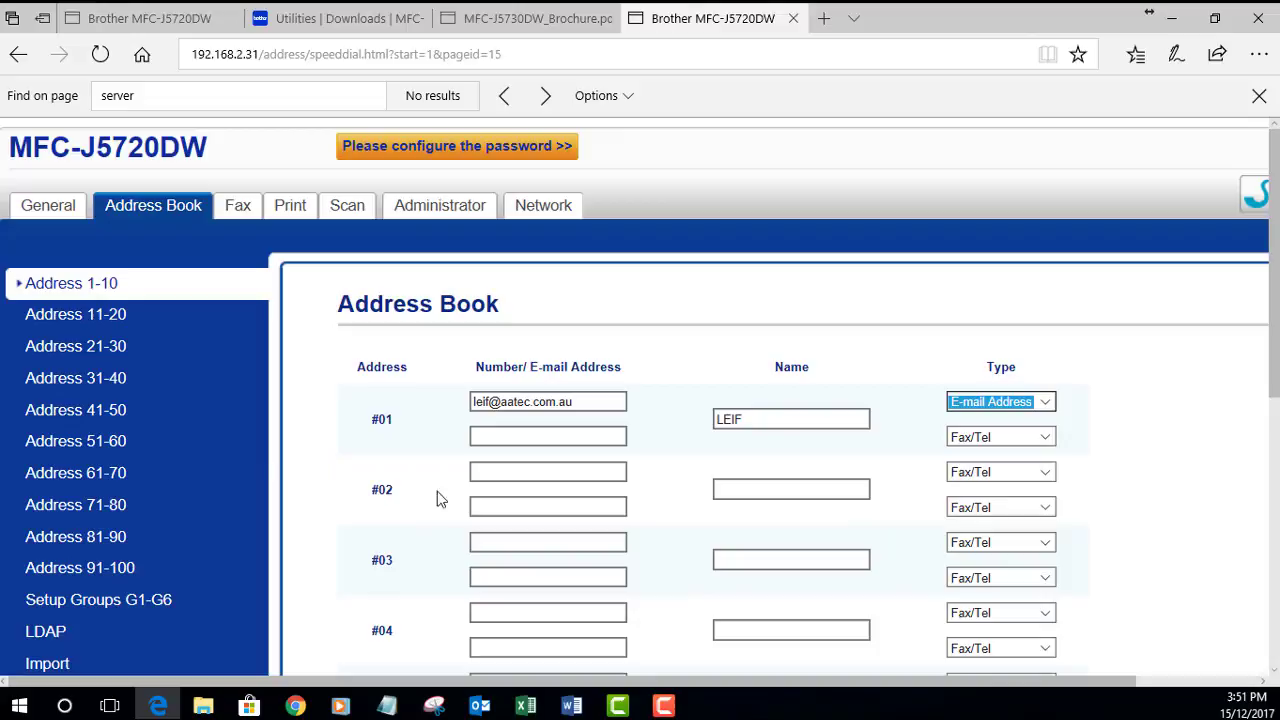
click(571, 432)
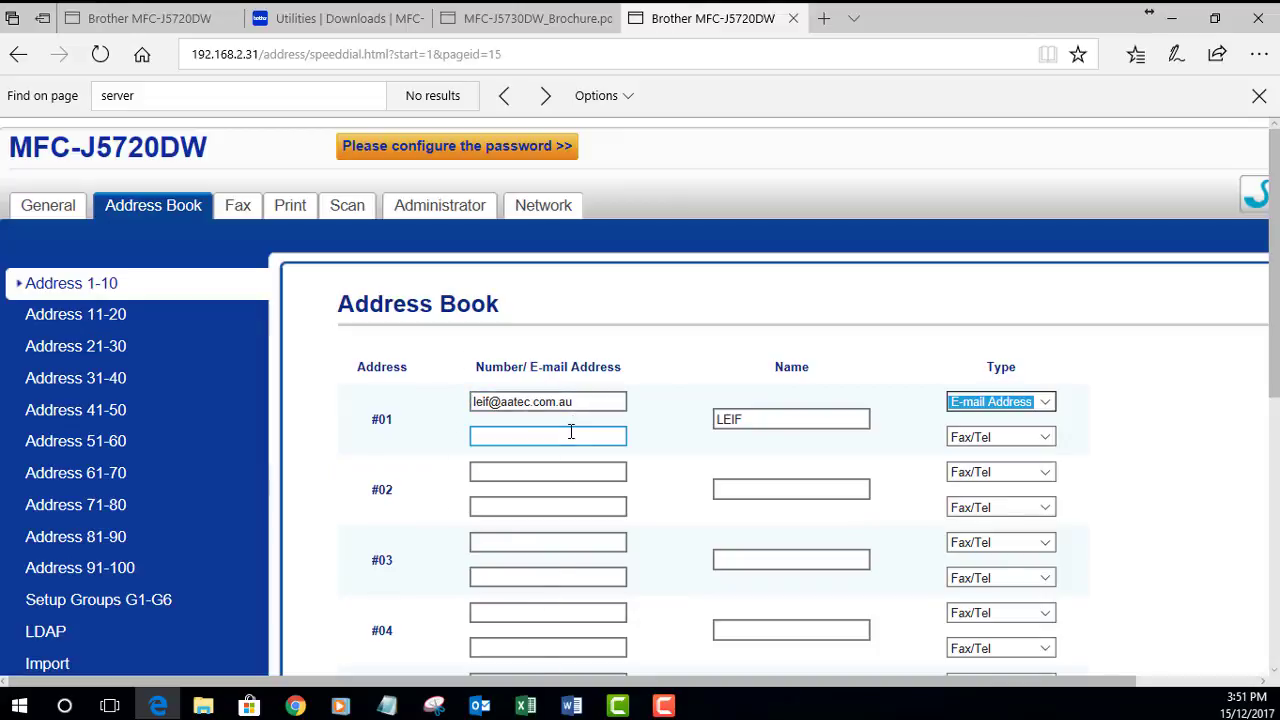
scroll(569, 439, down, 1)
scroll(569, 439, up, 1)
click(538, 418)
Step: Open Network > Protocol and scroll to the enabled POP3/IMAP4/SMTP entry
click(551, 207)
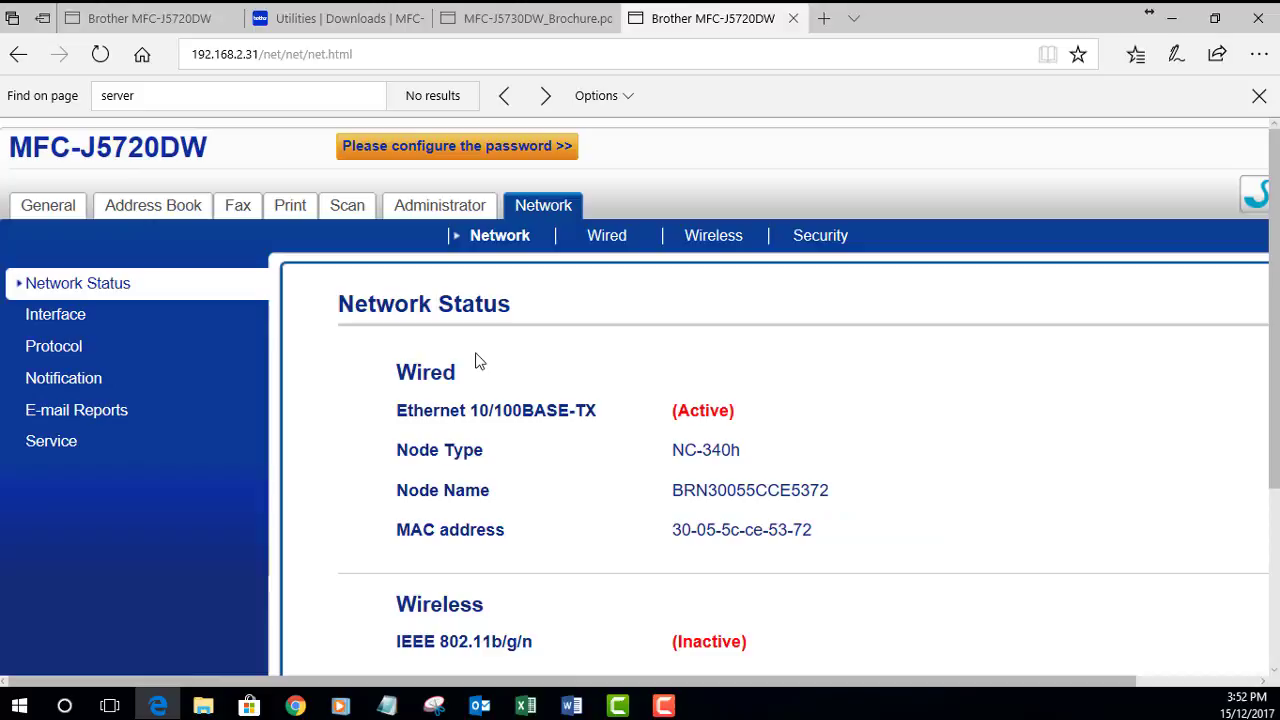
scroll(427, 360, down, 1)
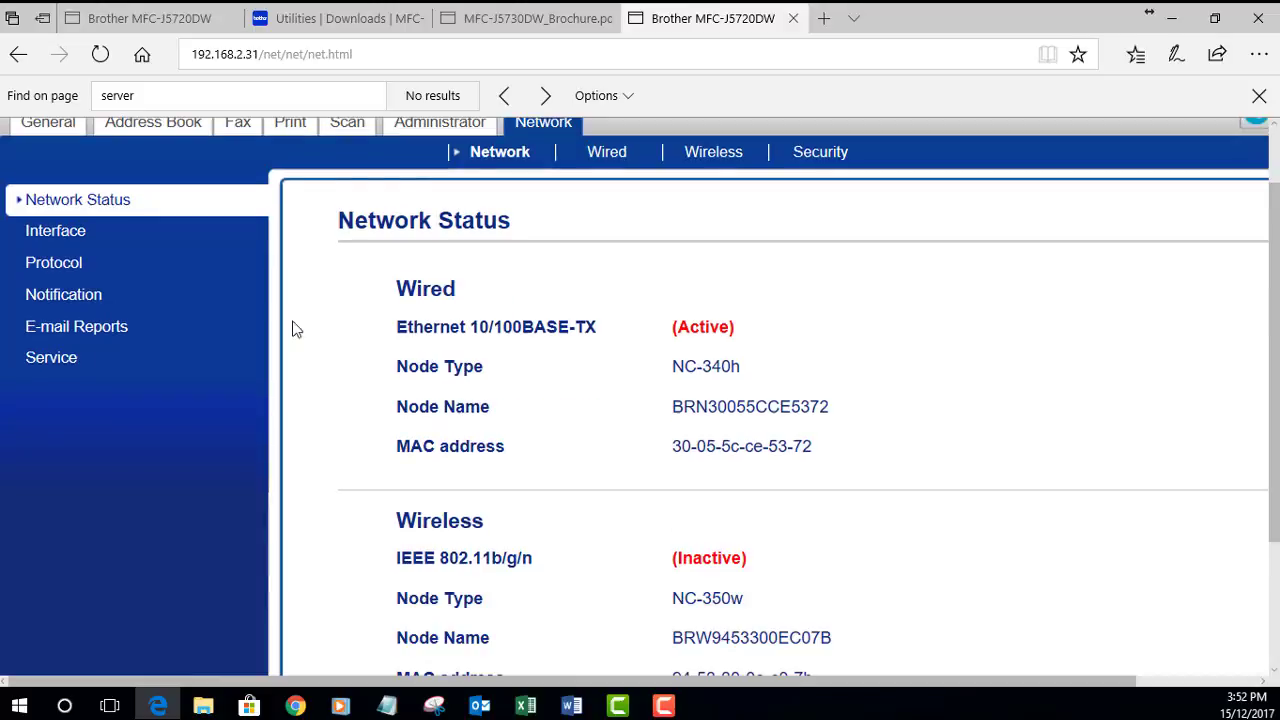
click(55, 263)
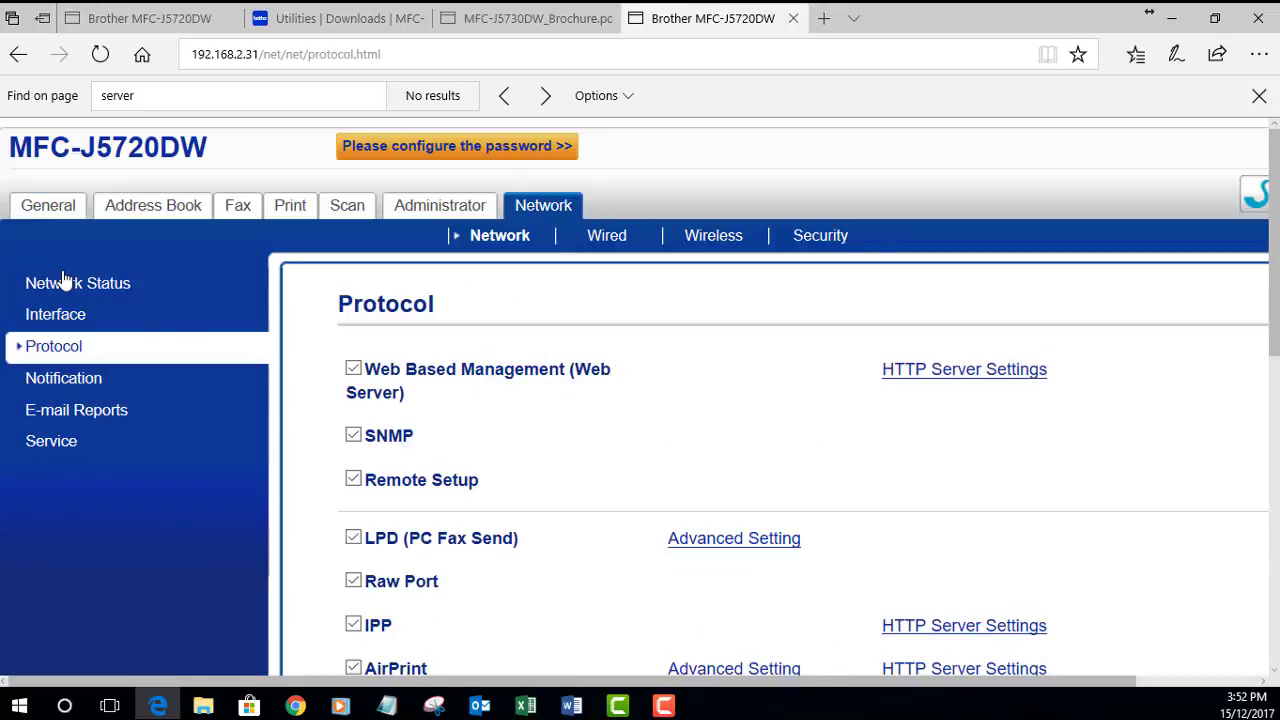
scroll(625, 430, down, 5)
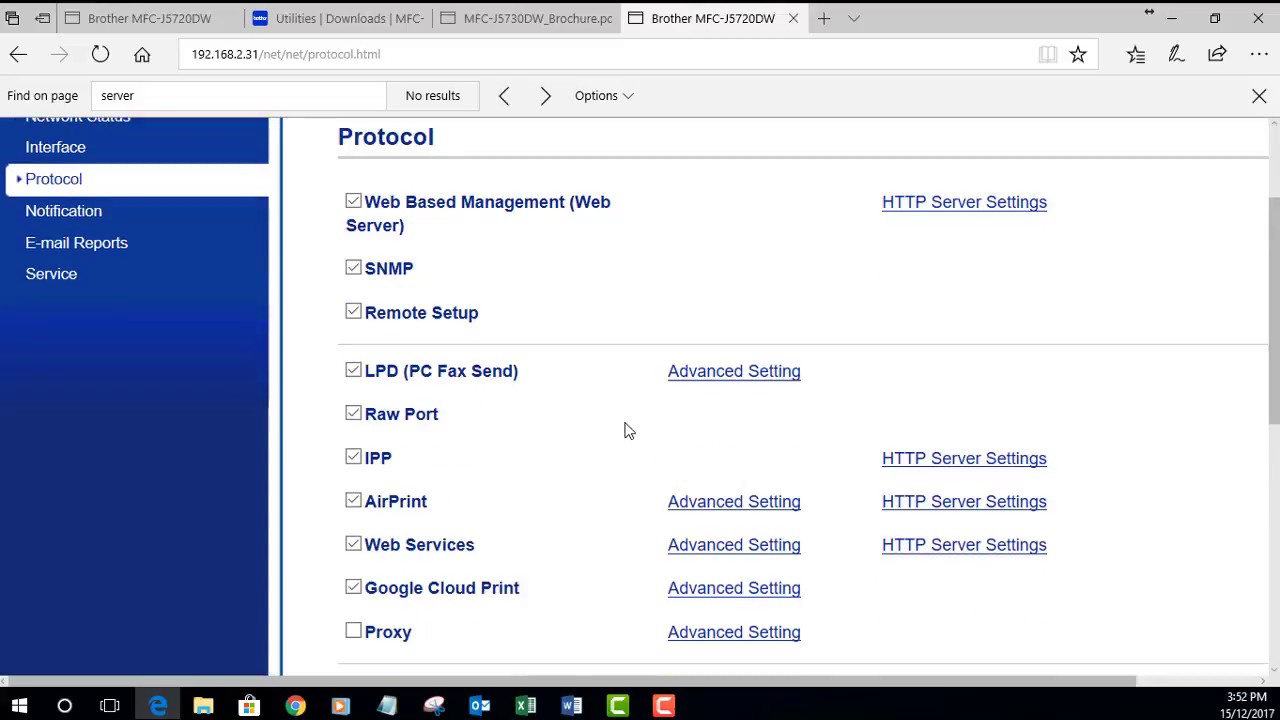
scroll(625, 430, down, 5)
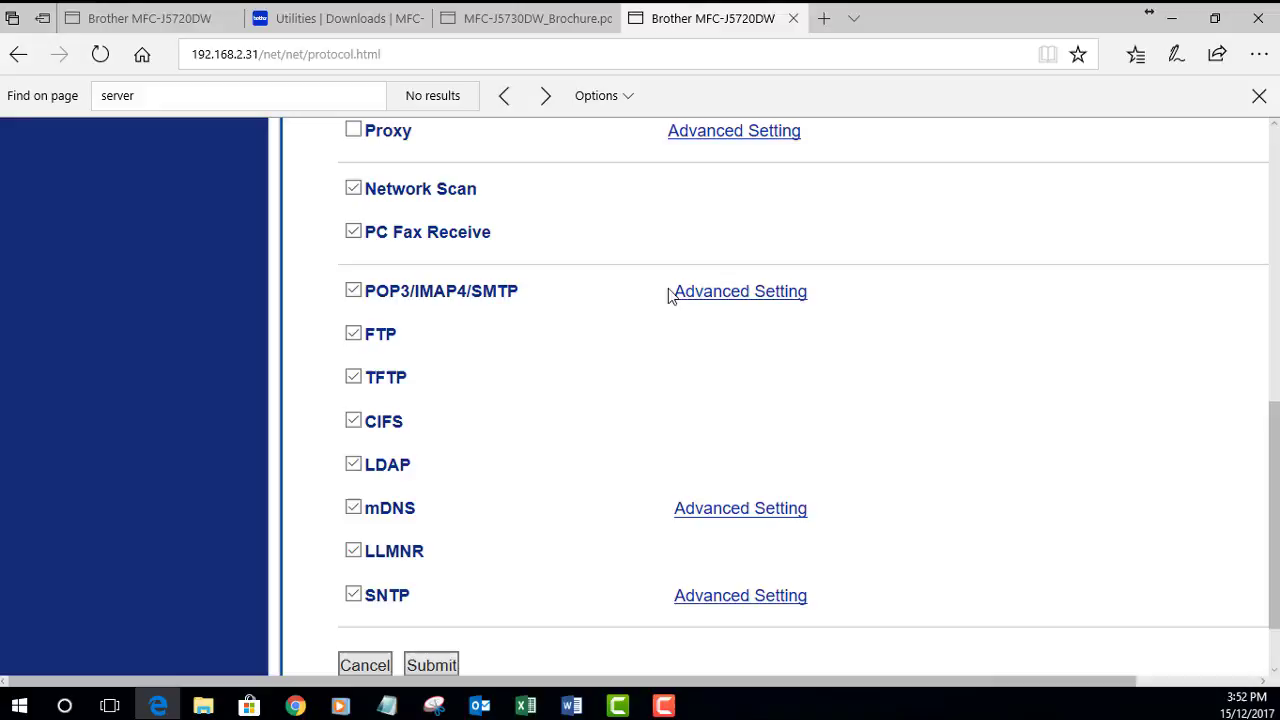
Step: Open POP3/IMAP4/SMTP Advanced Setting and check the SMTP server mail.aatec.com.au
click(733, 301)
scroll(983, 384, down, 1)
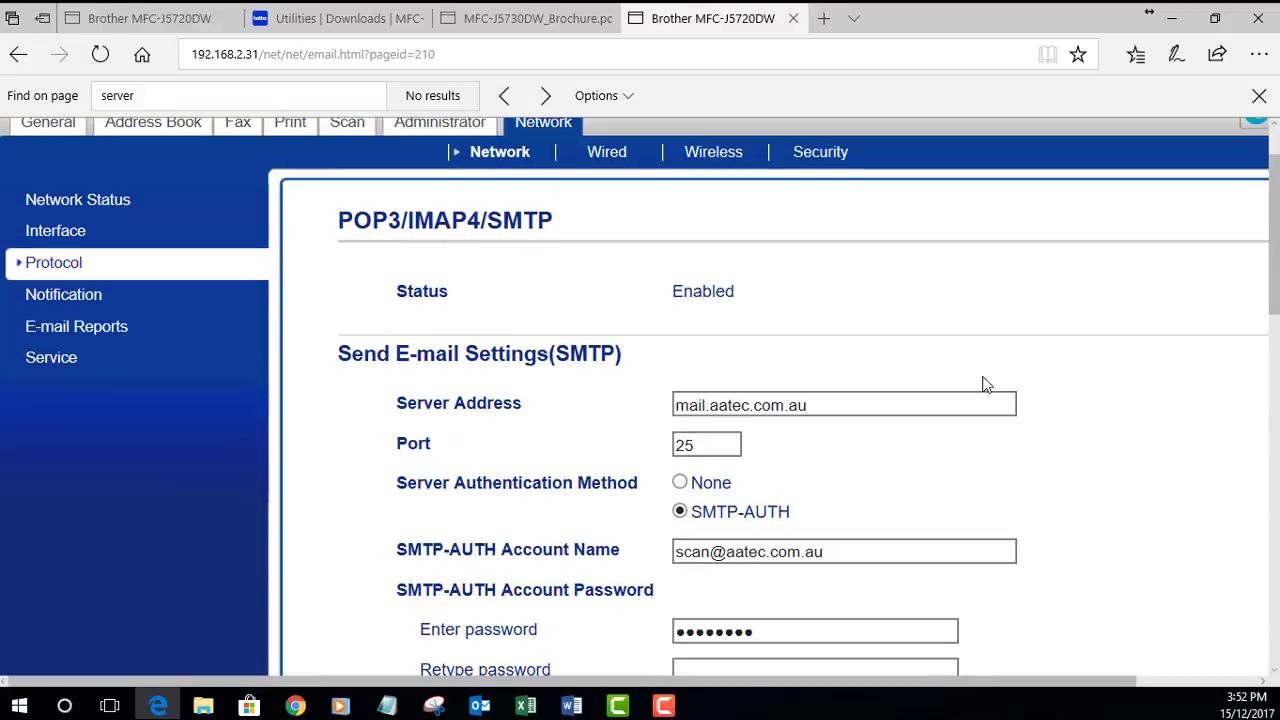
scroll(983, 384, down, 1)
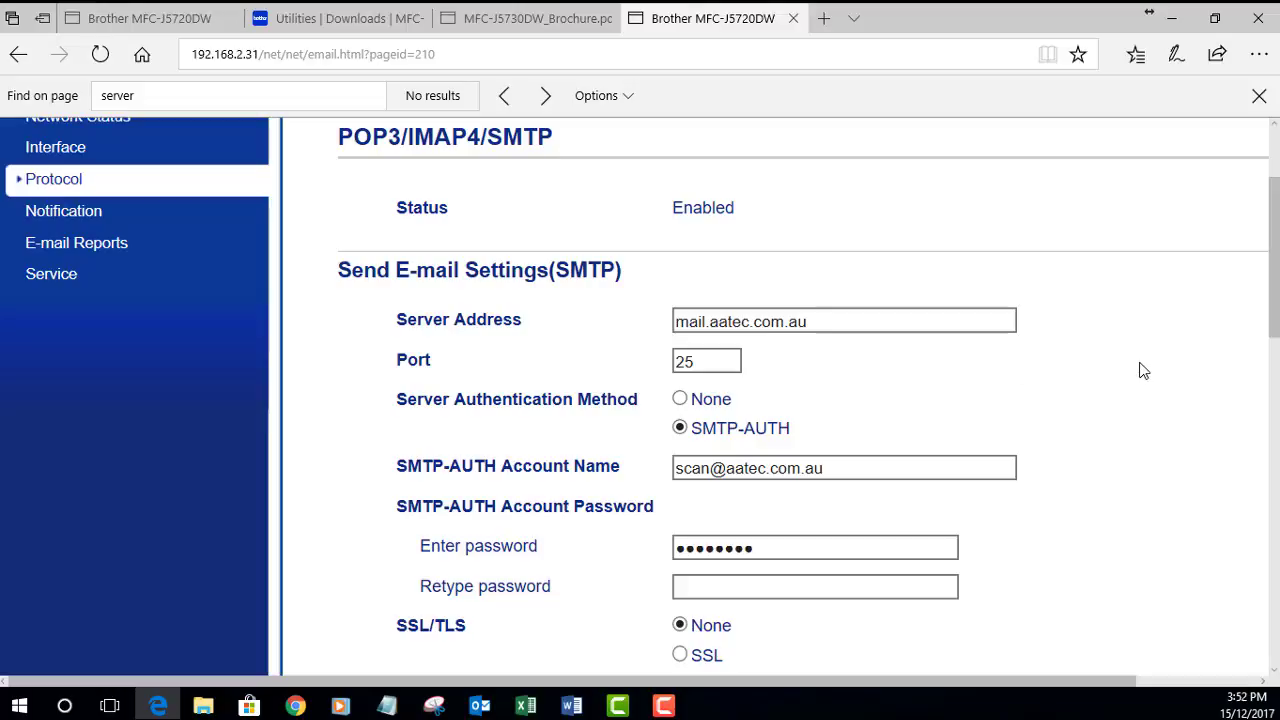
scroll(1141, 366, down, 1)
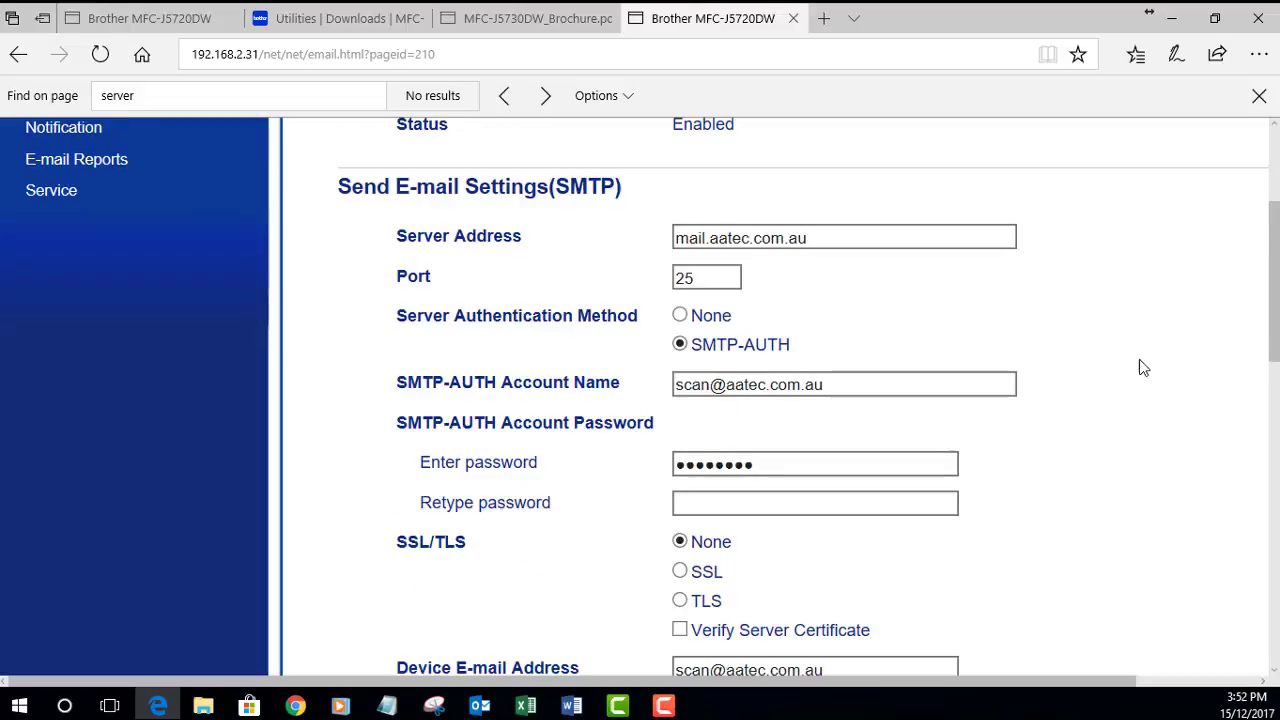
click(844, 231)
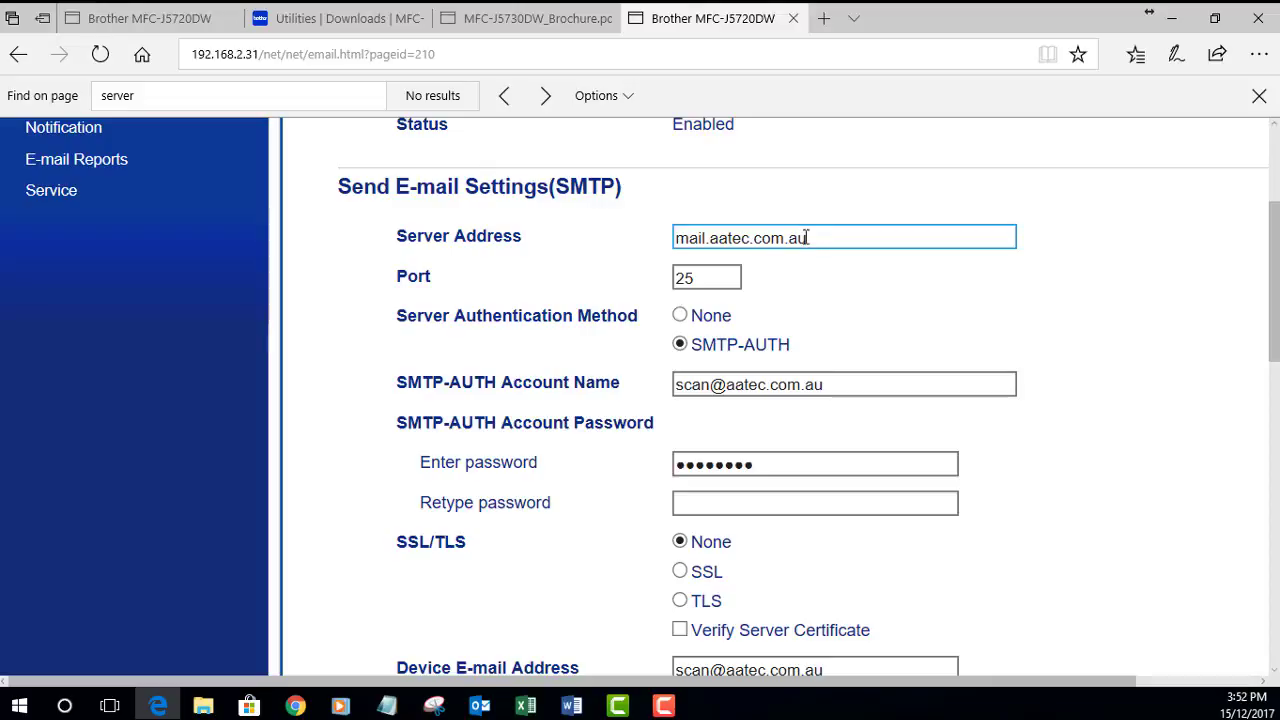
scroll(528, 263, up, 1)
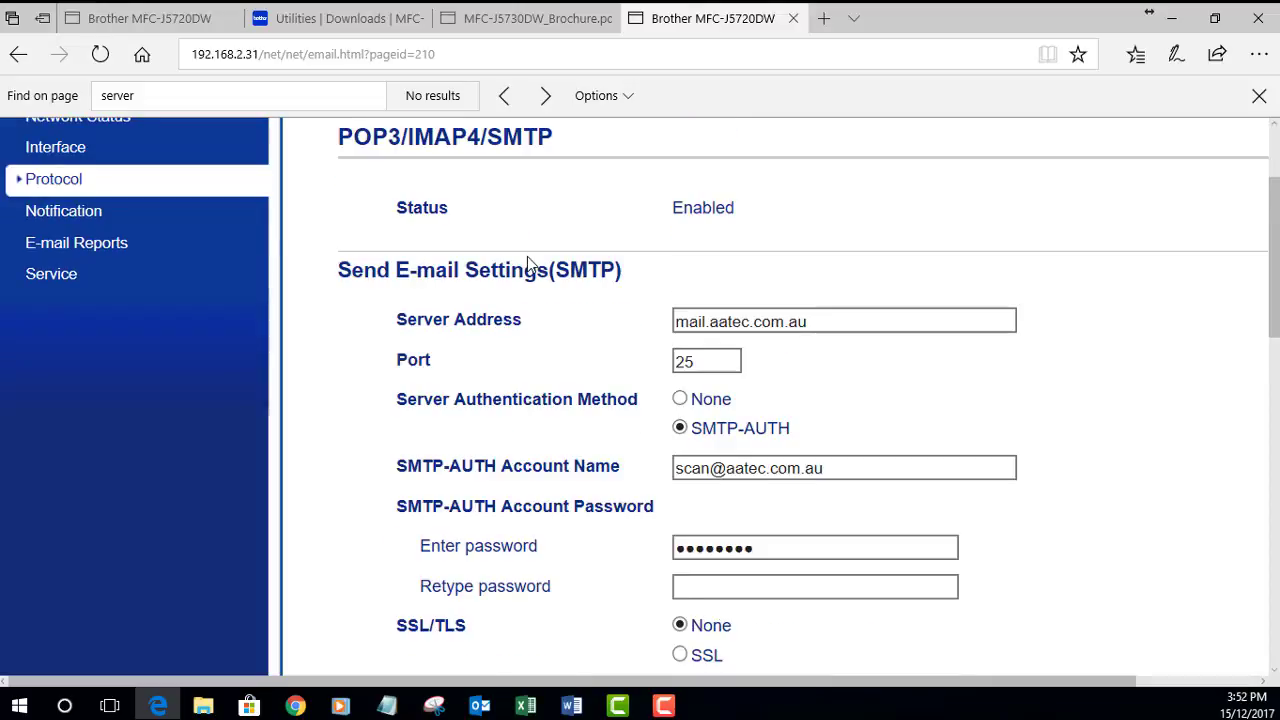
scroll(528, 263, down, 1)
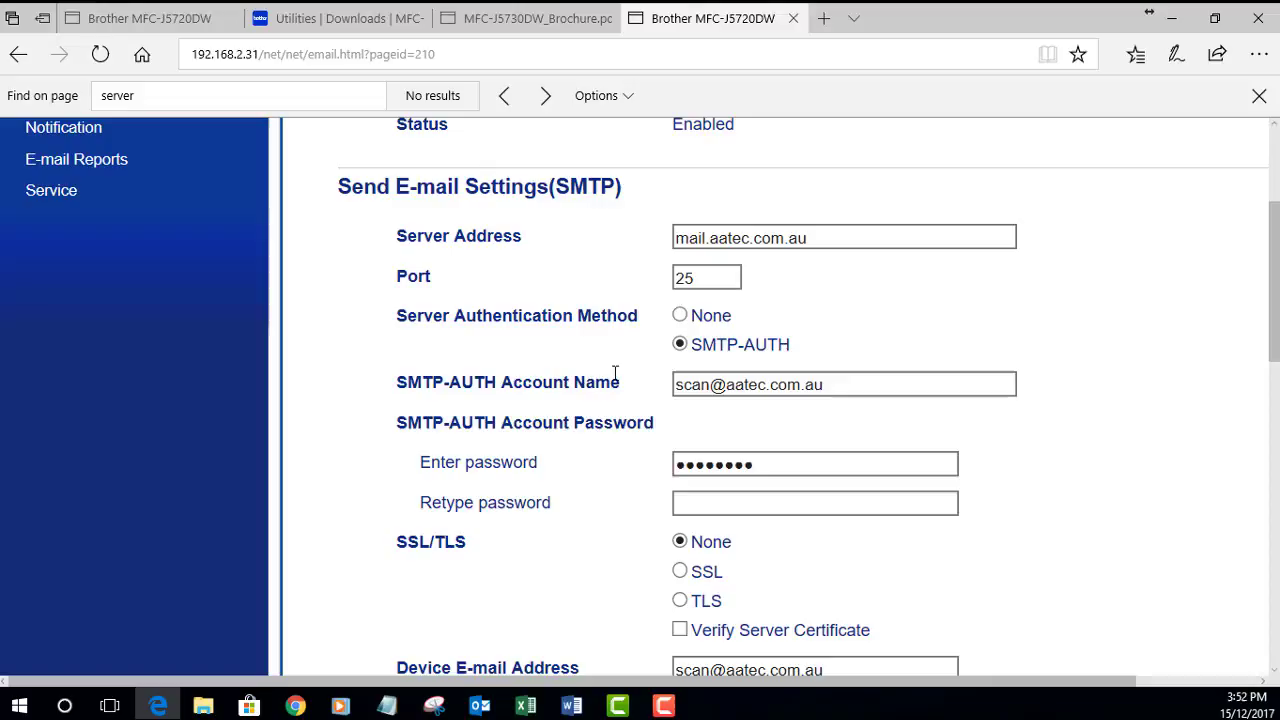
Step: Review port 25, SMTP-AUTH and the device e-mail address, then scroll to Submit
scroll(815, 405, down, 1)
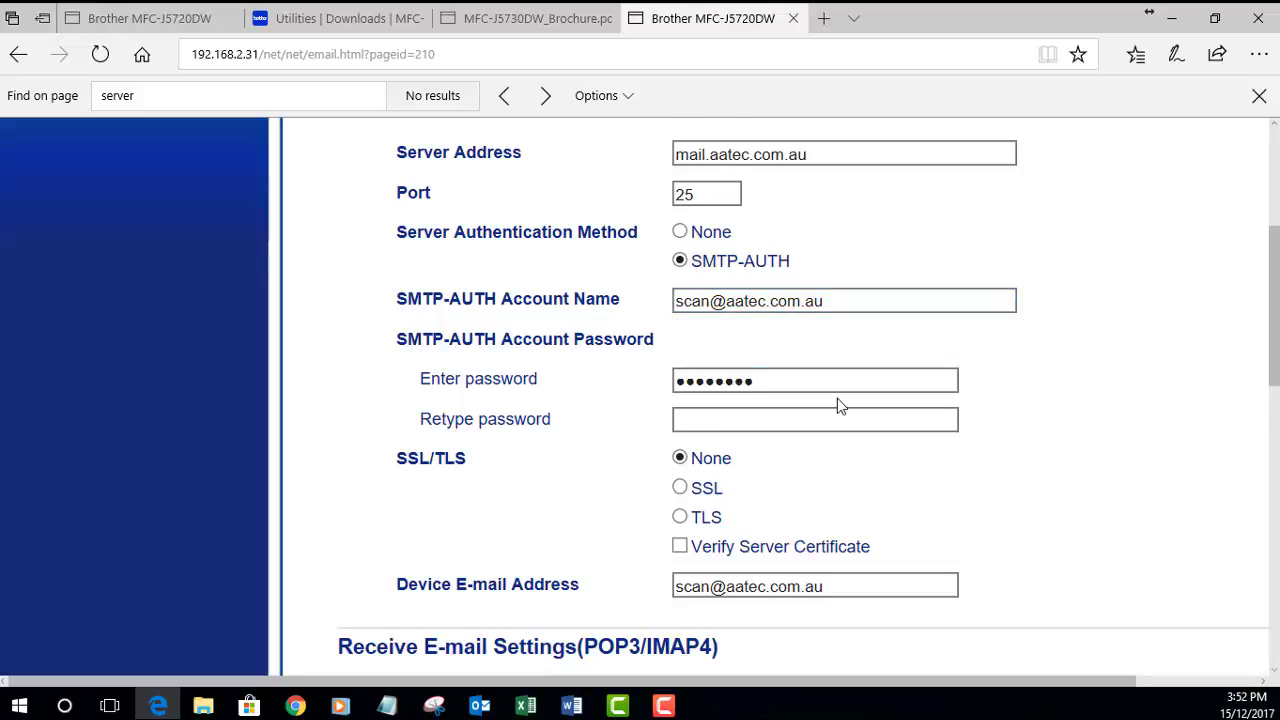
scroll(837, 405, down, 1)
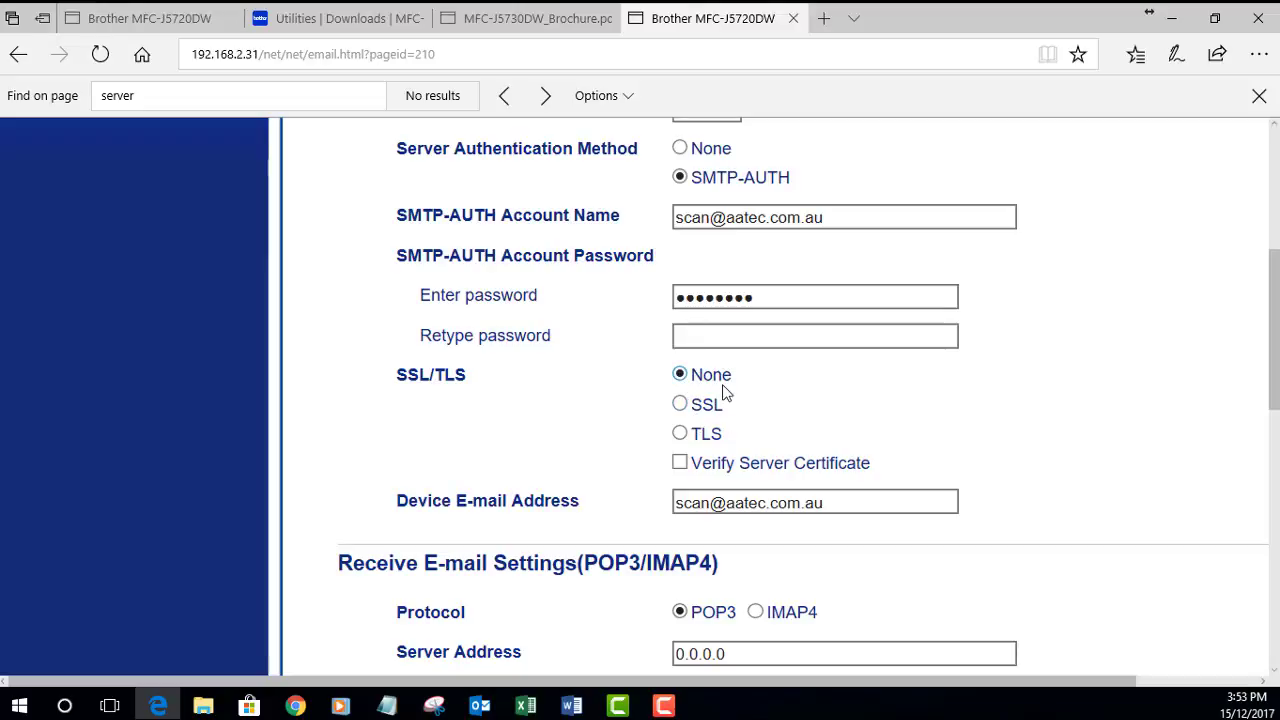
scroll(889, 394, down, 1)
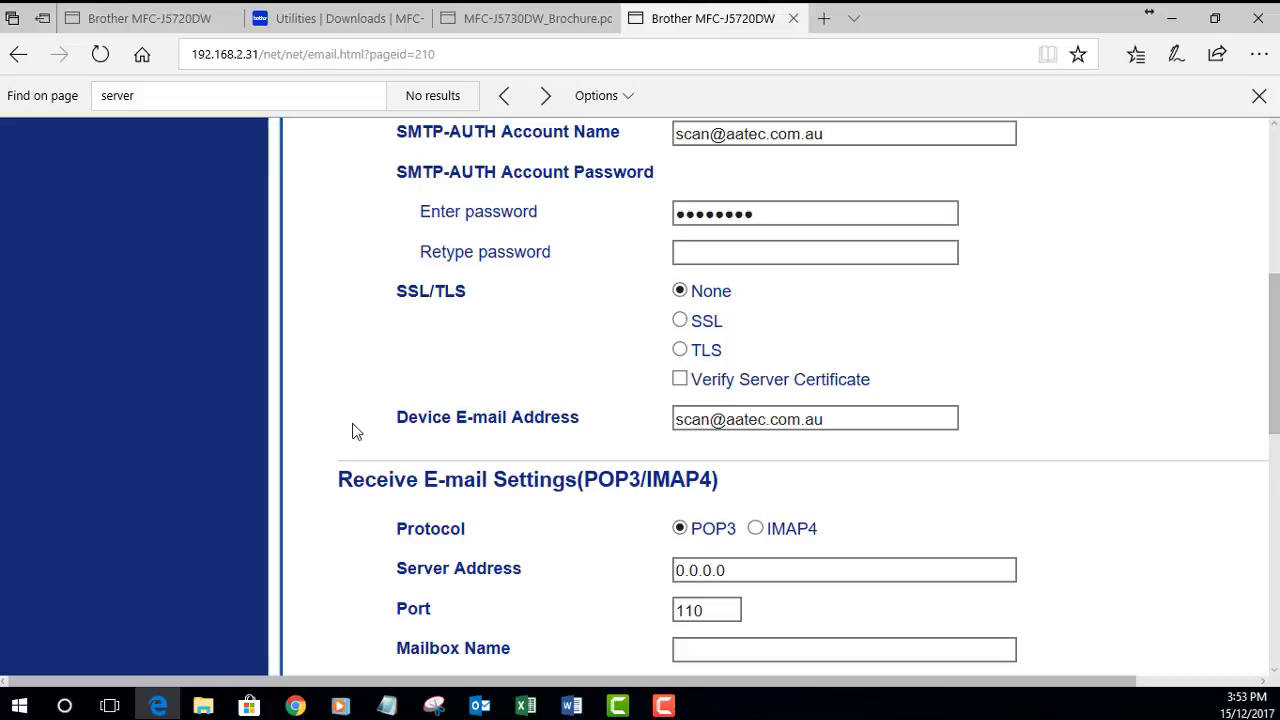
click(755, 424)
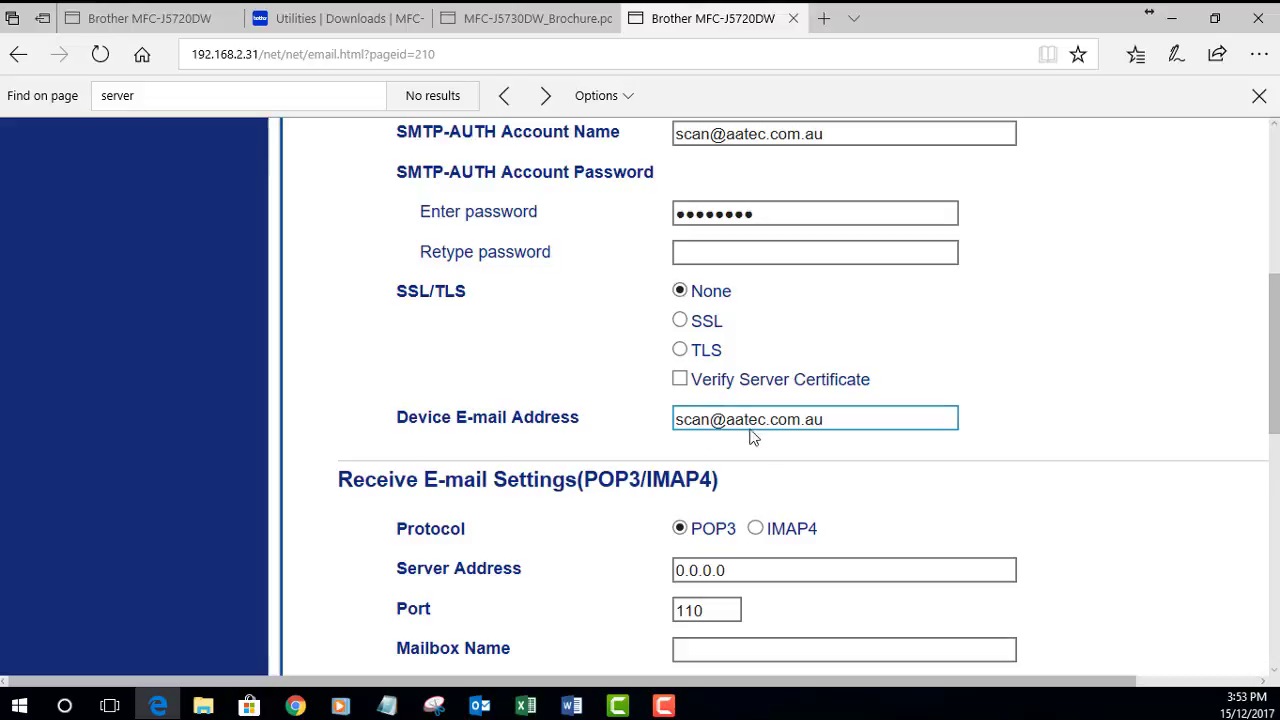
click(510, 410)
click(687, 420)
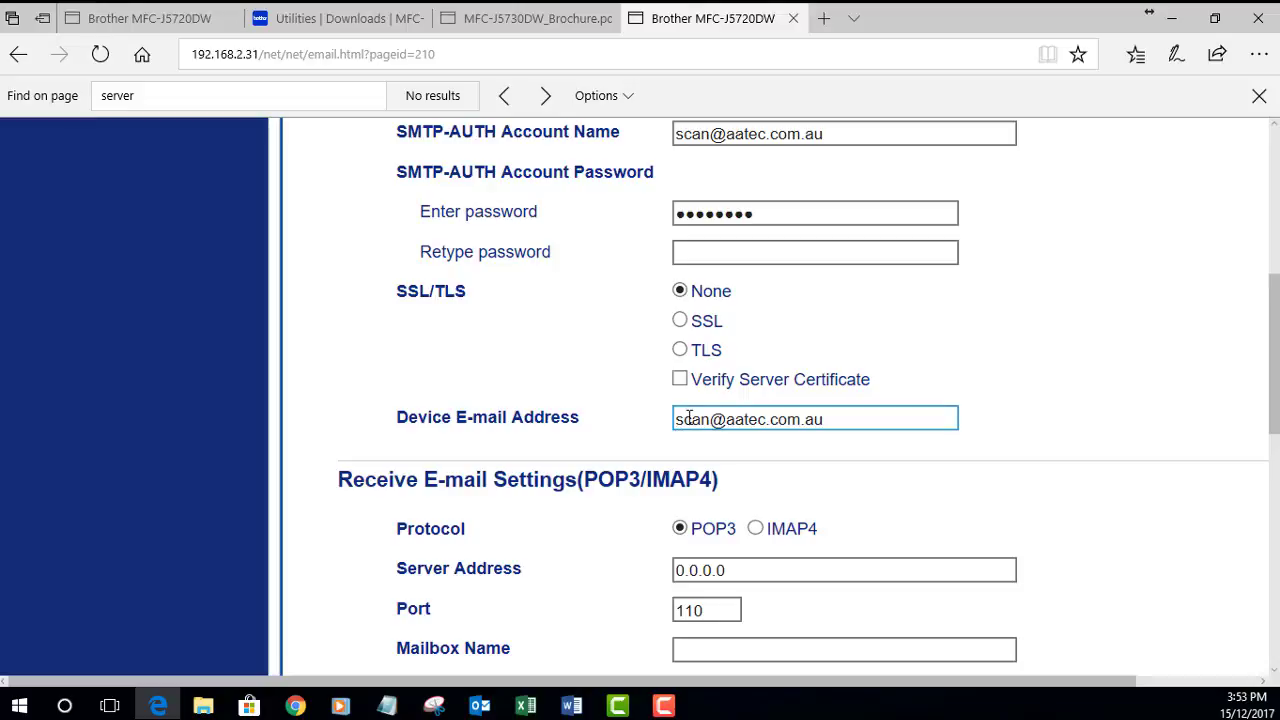
scroll(689, 418, down, 3)
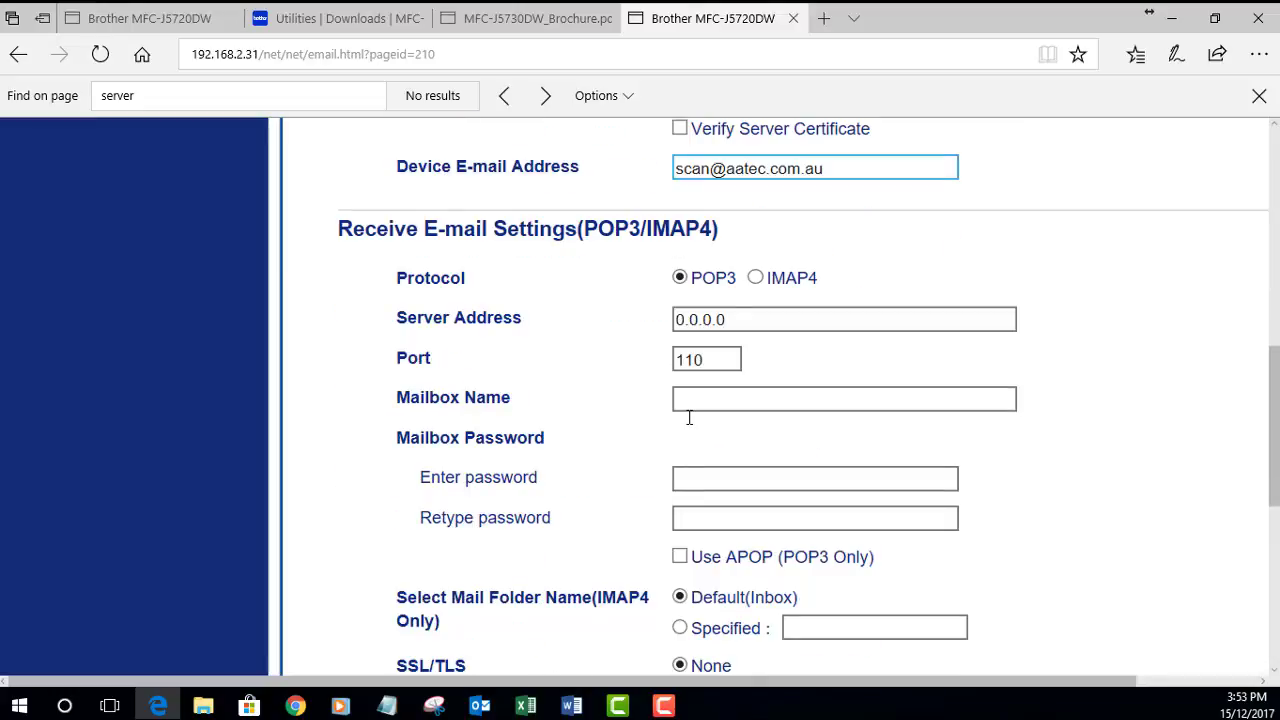
scroll(689, 418, down, 6)
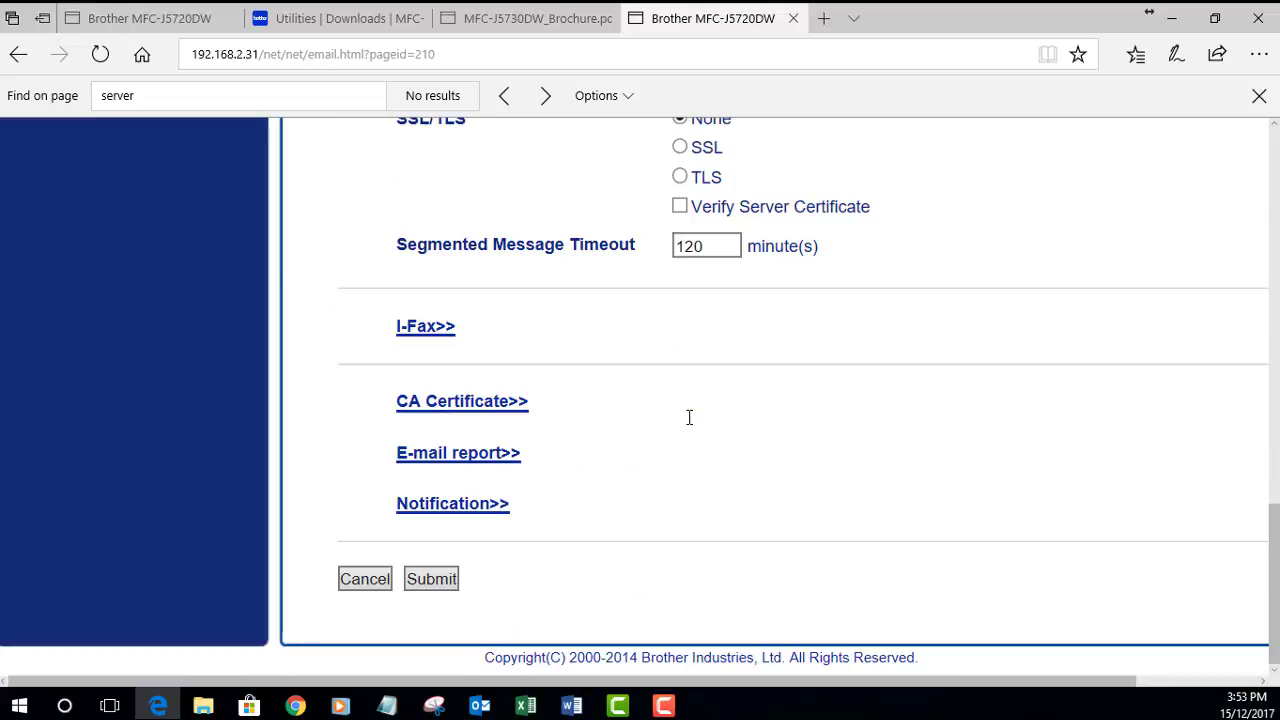
Step: Save the e-mail settings and enter the destination e-mail address on the test page
click(431, 585)
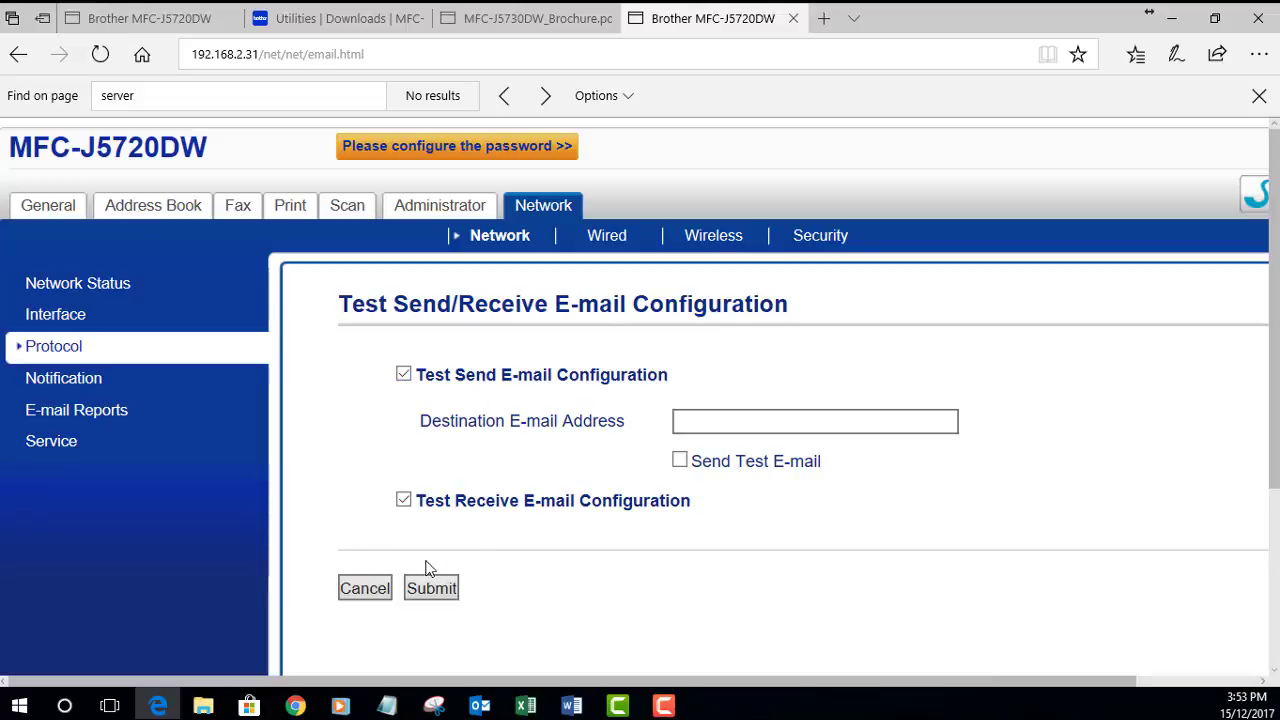
click(696, 424)
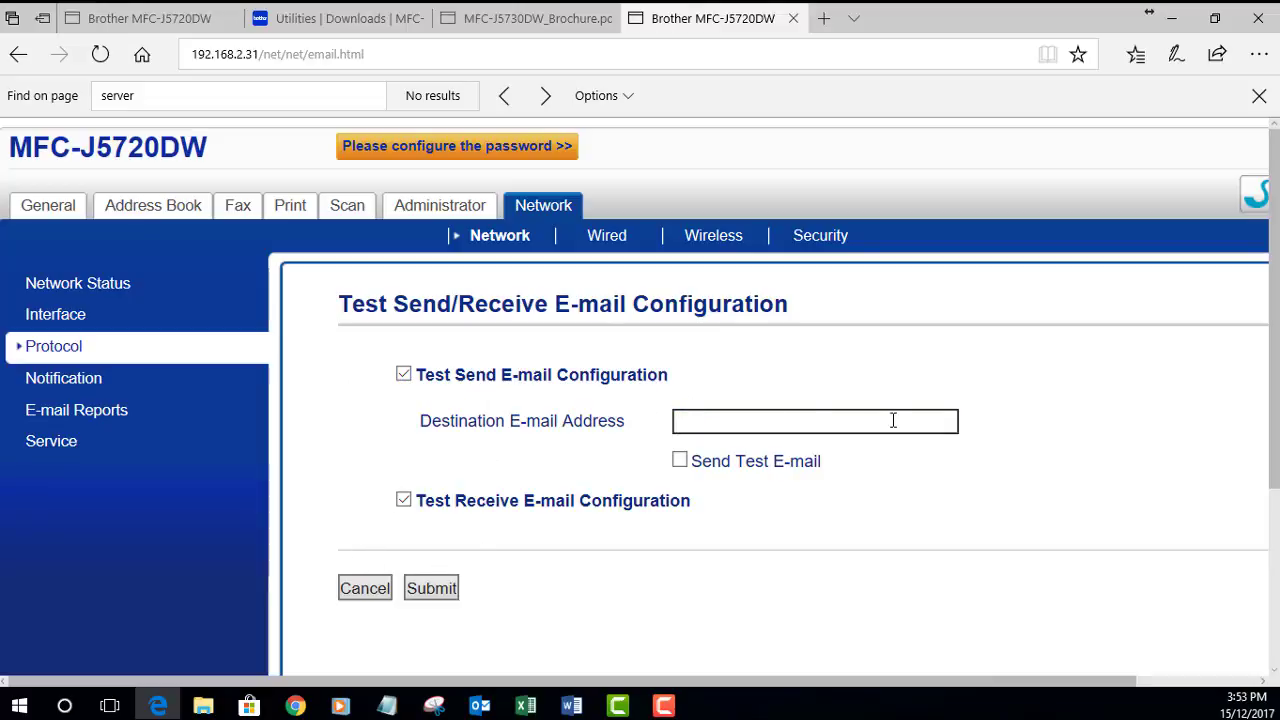
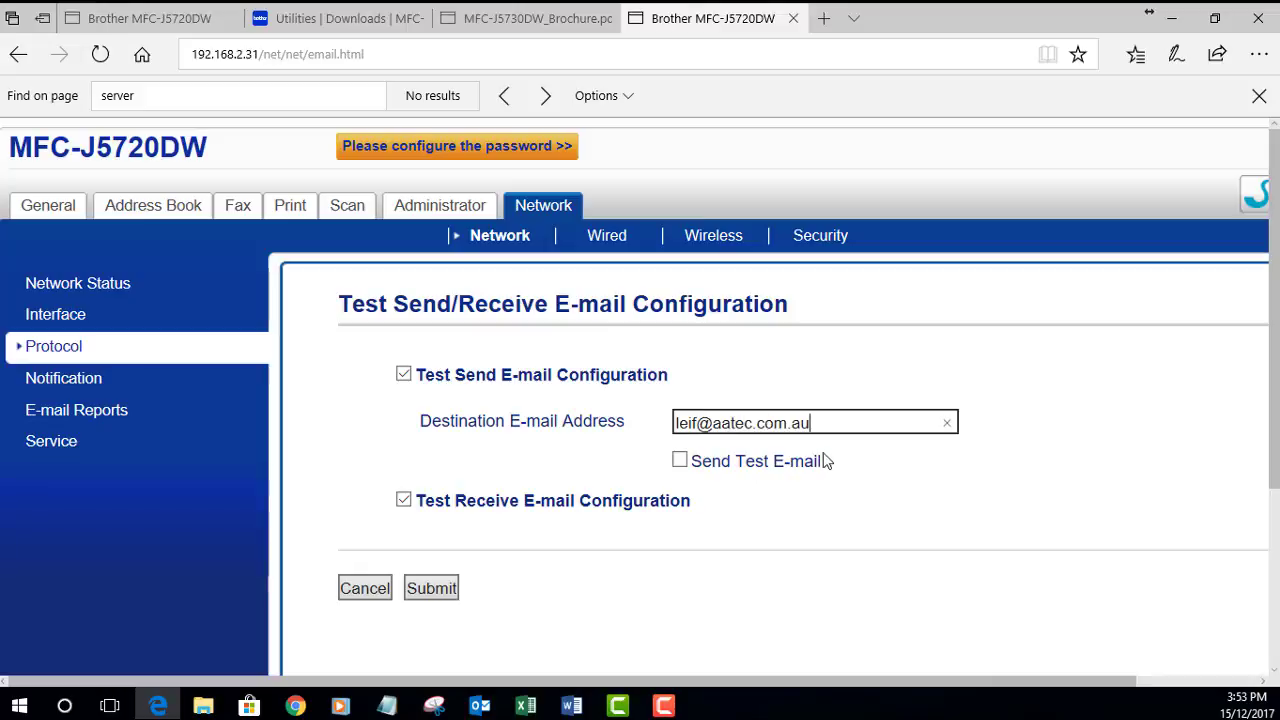
Step: Run only the send test e-mail check, skipping the receive configuration test
click(680, 461)
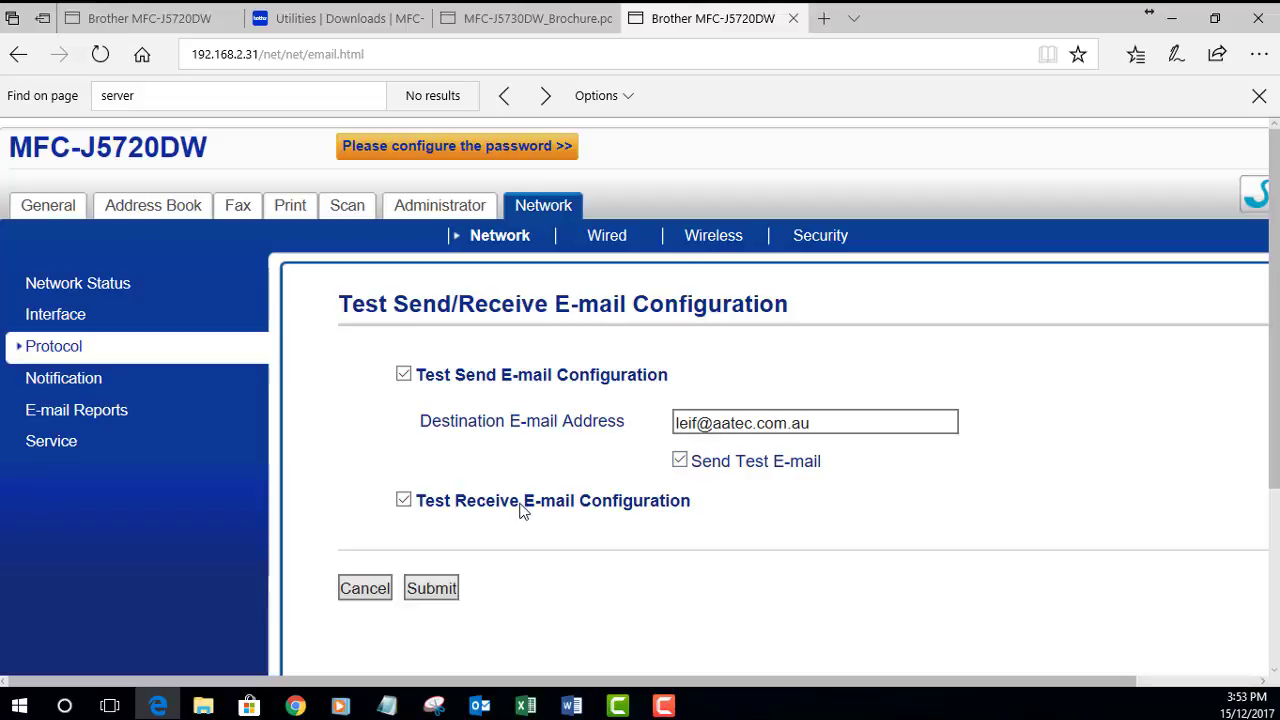
click(431, 505)
click(432, 588)
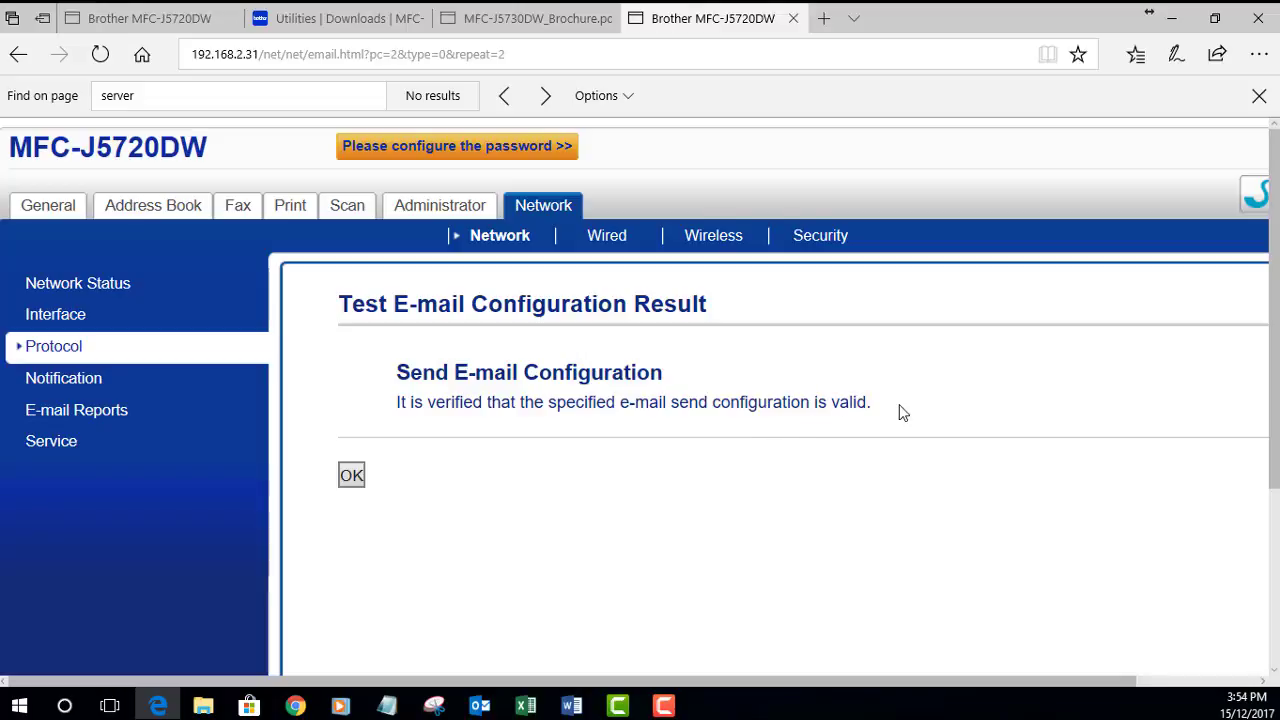
Step: Dismiss the valid send-test result and view the MFC-J5720DW General Status page with Ready and ink levels
click(352, 474)
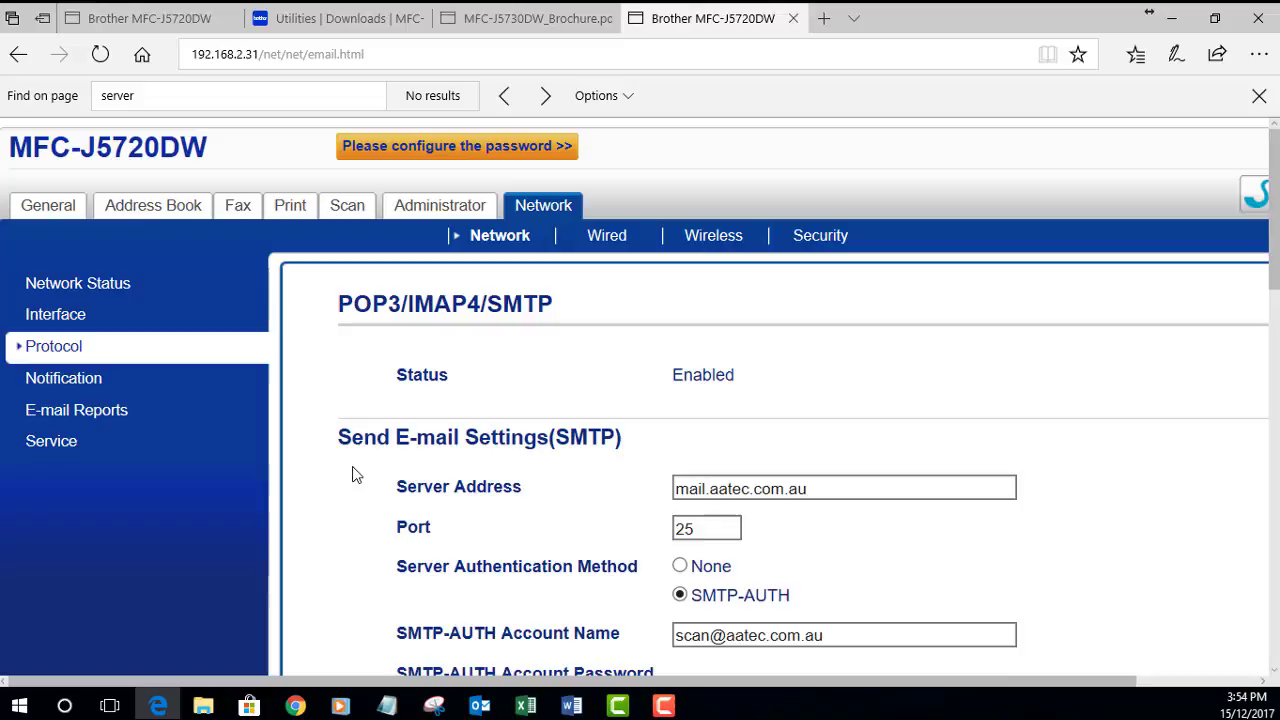
scroll(352, 474, down, 1)
scroll(352, 474, up, 1)
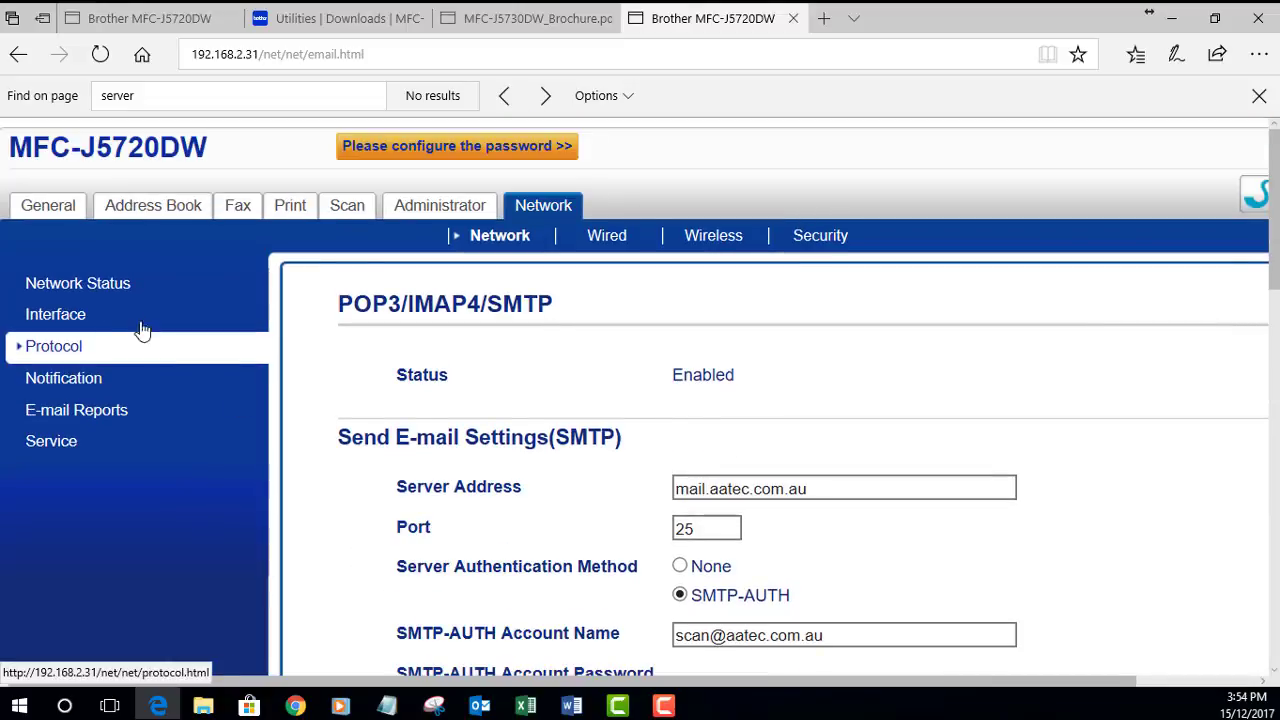
click(48, 205)
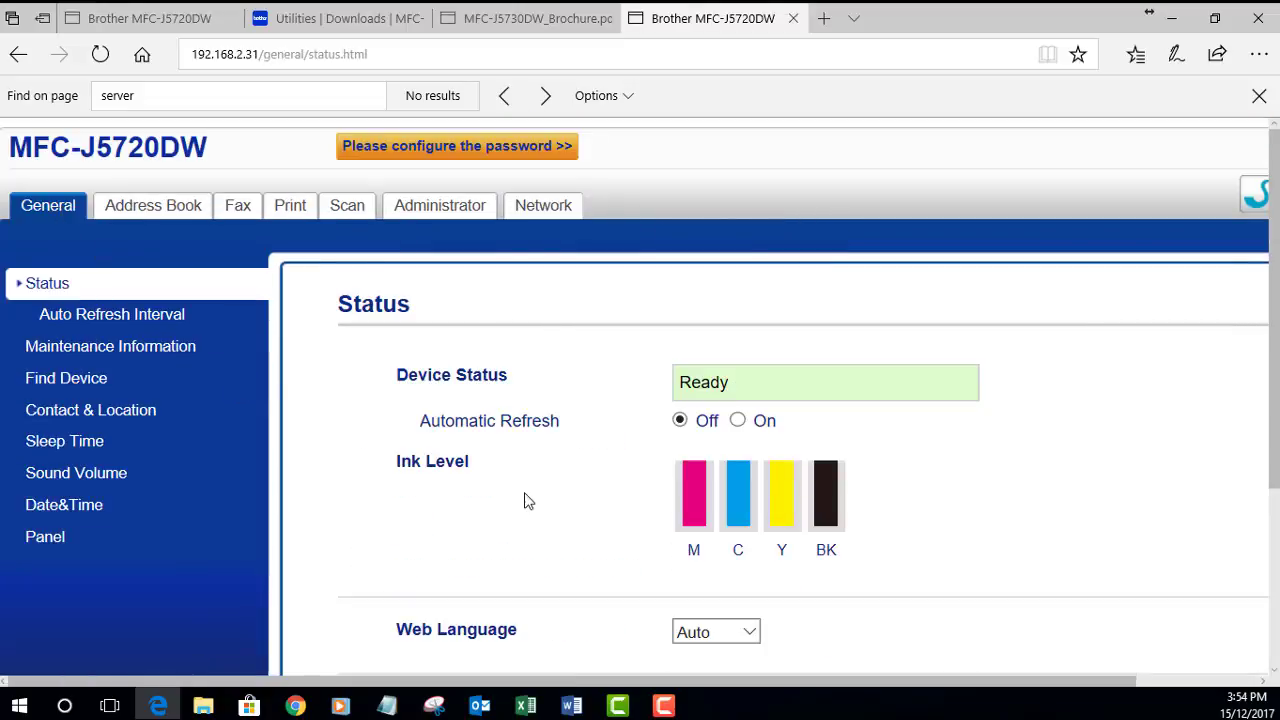
scroll(528, 501, down, 1)
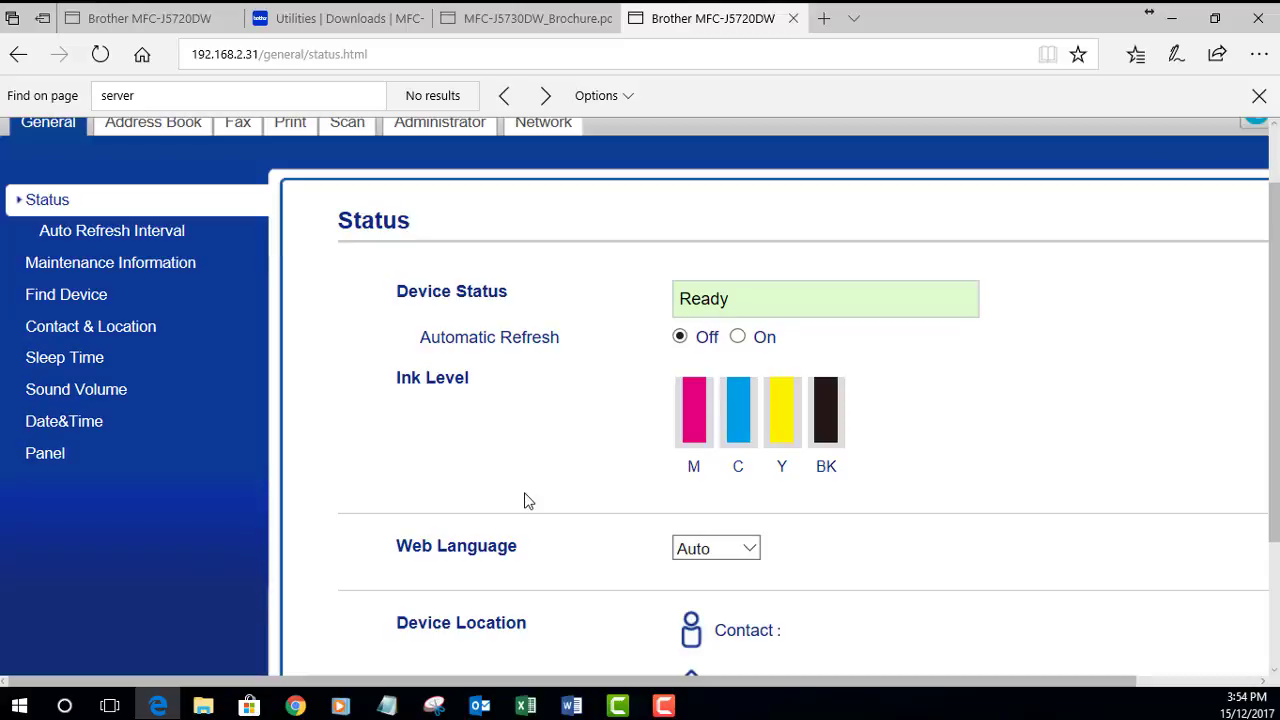